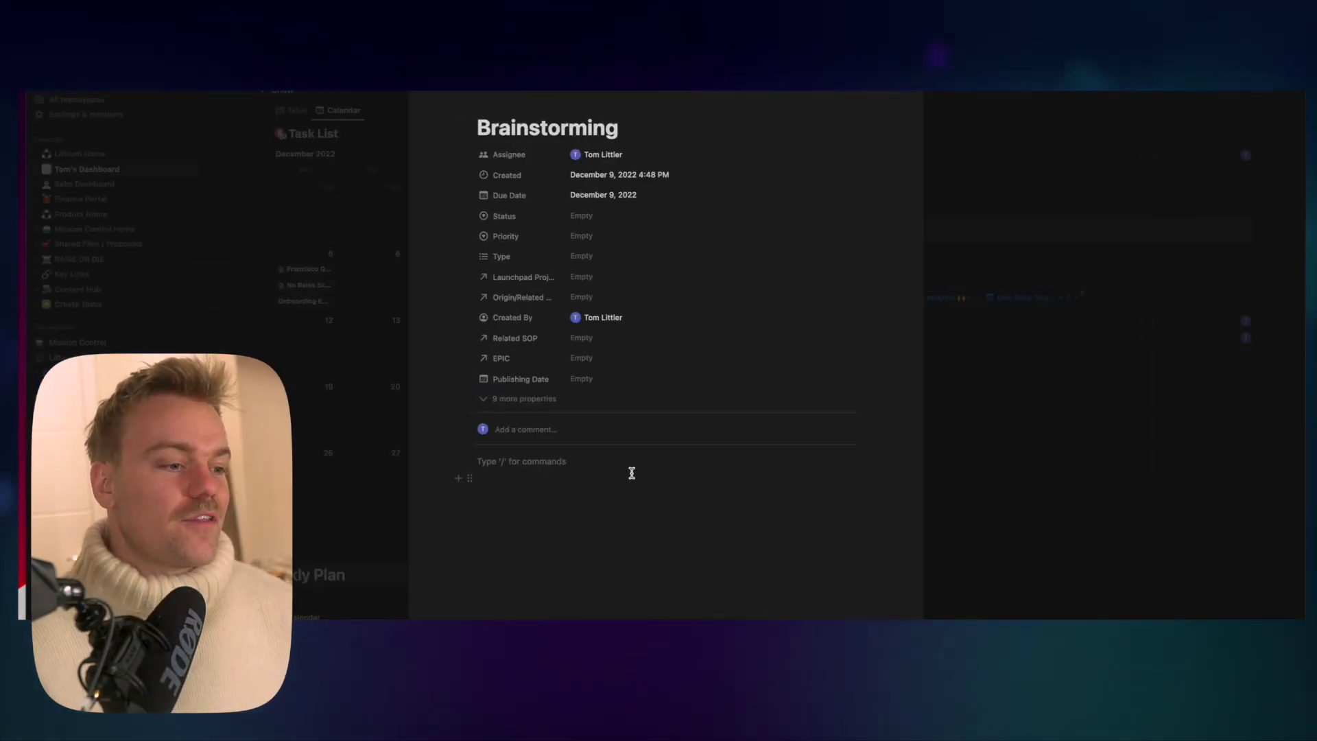
Have Notion AI Brainstorm ideas answer 'How could I gamify my product to make it more interesting for users'
text(/)
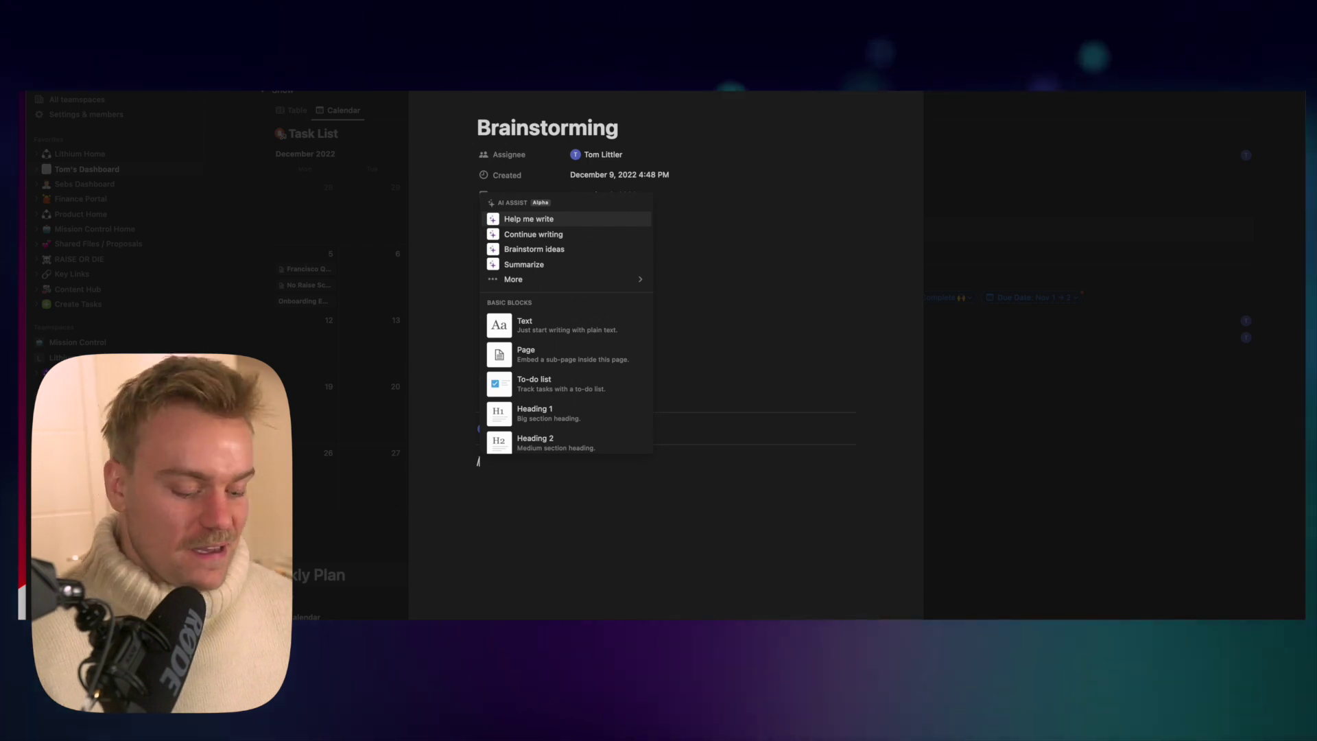
key(Down)
key(Down)
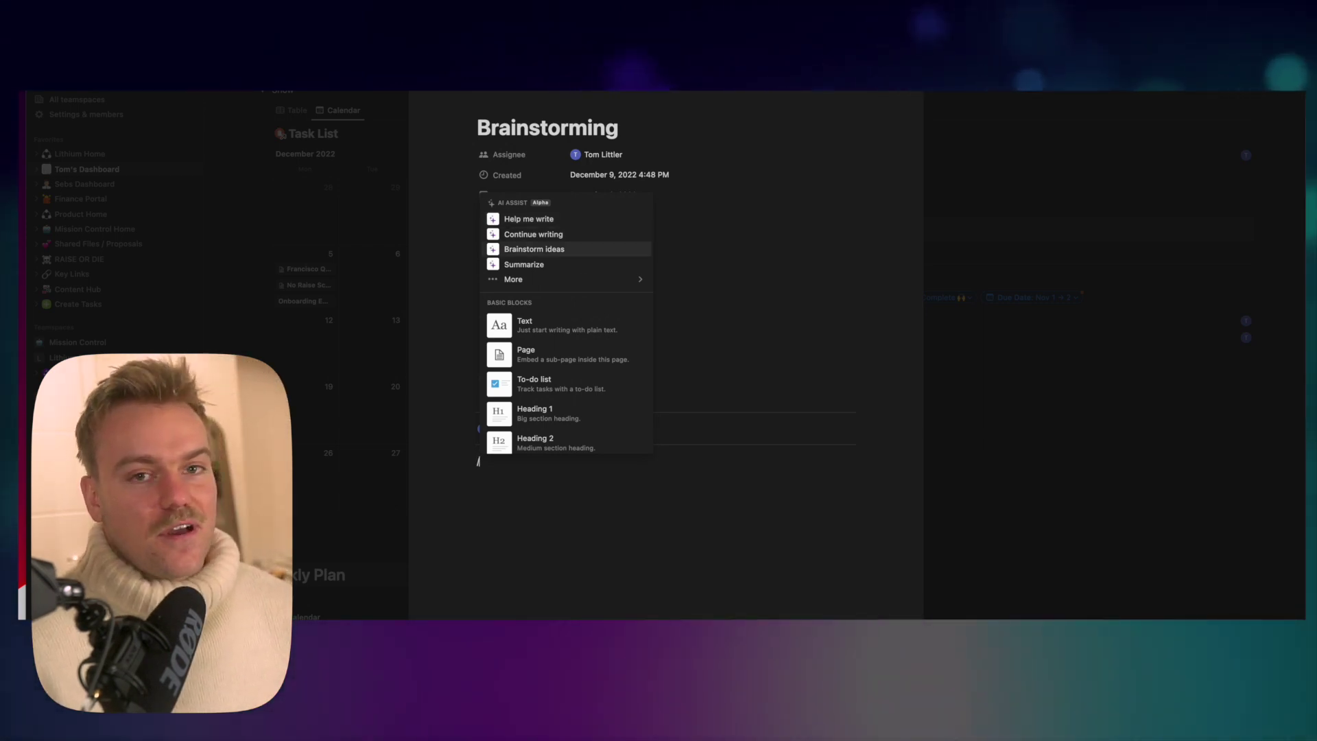
key(Return)
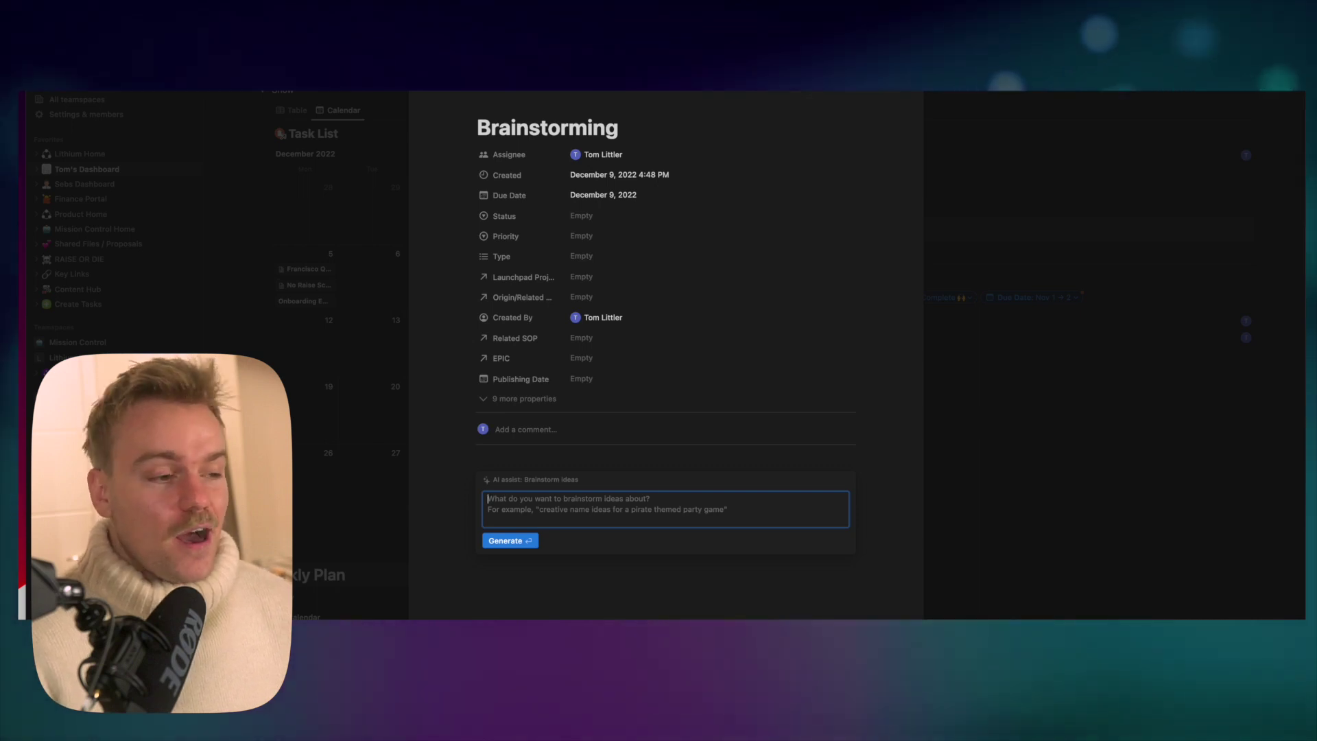
text(How could I)
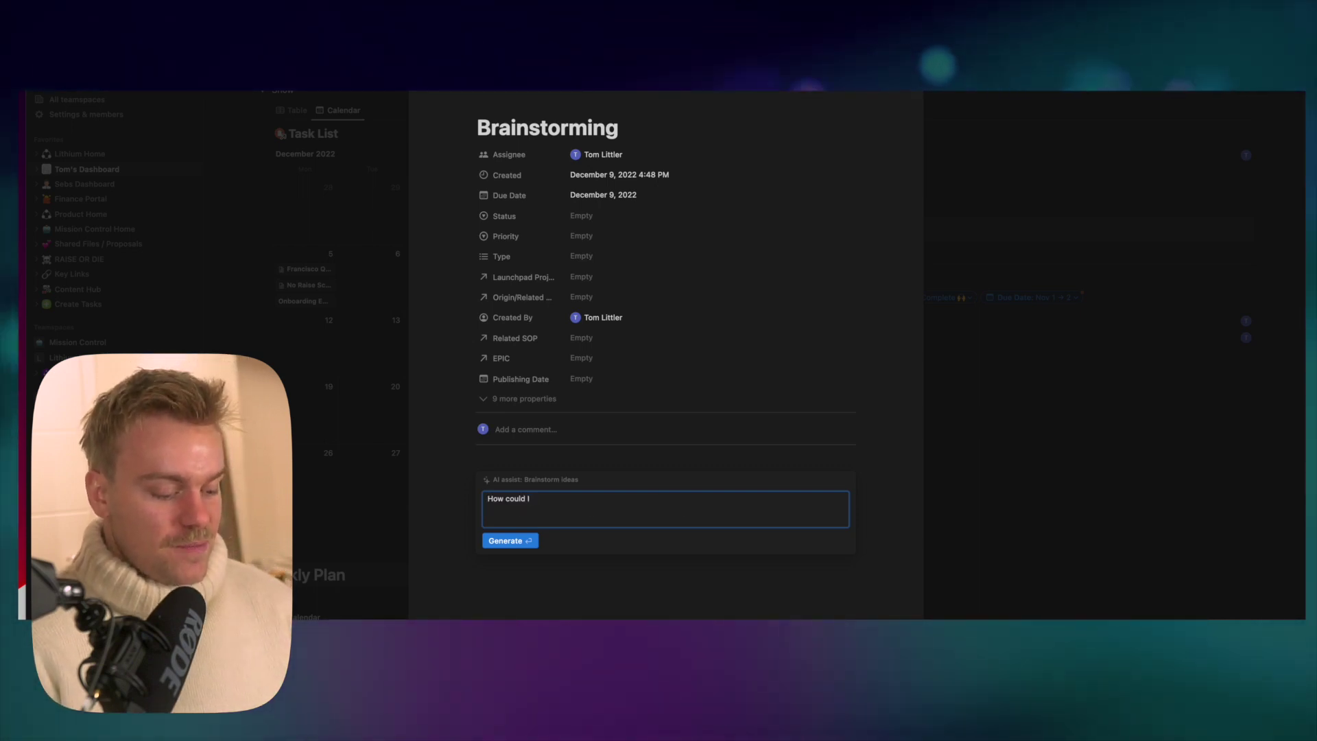
text( gamify my pr)
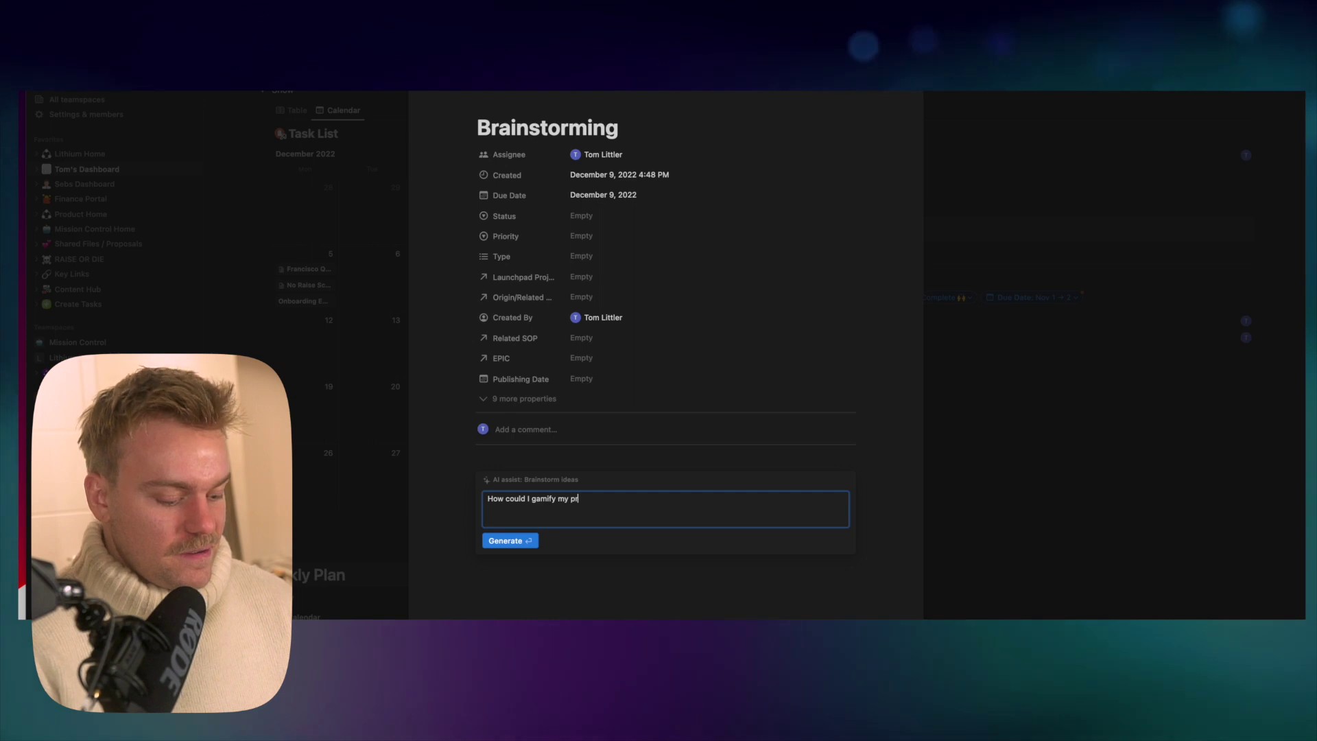
text(oduct to make it more intes)
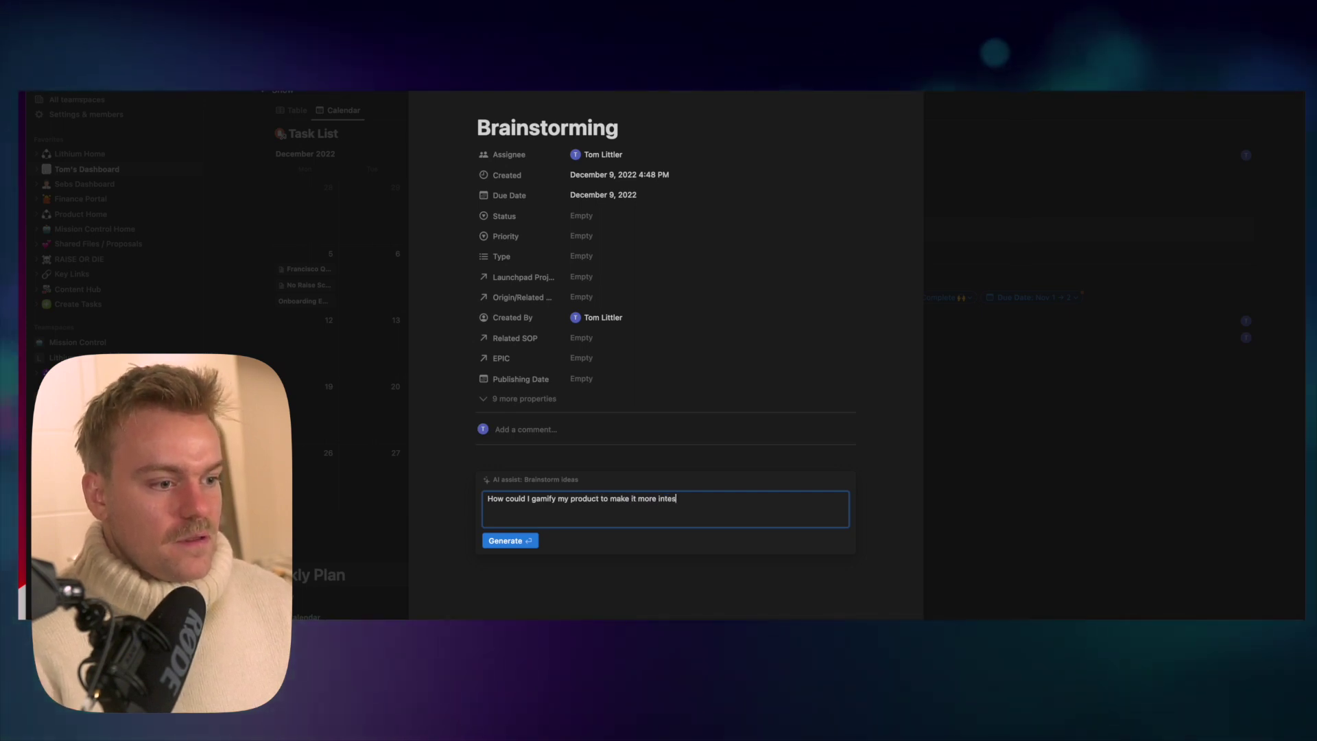
key(BackSpace)
text(rest)
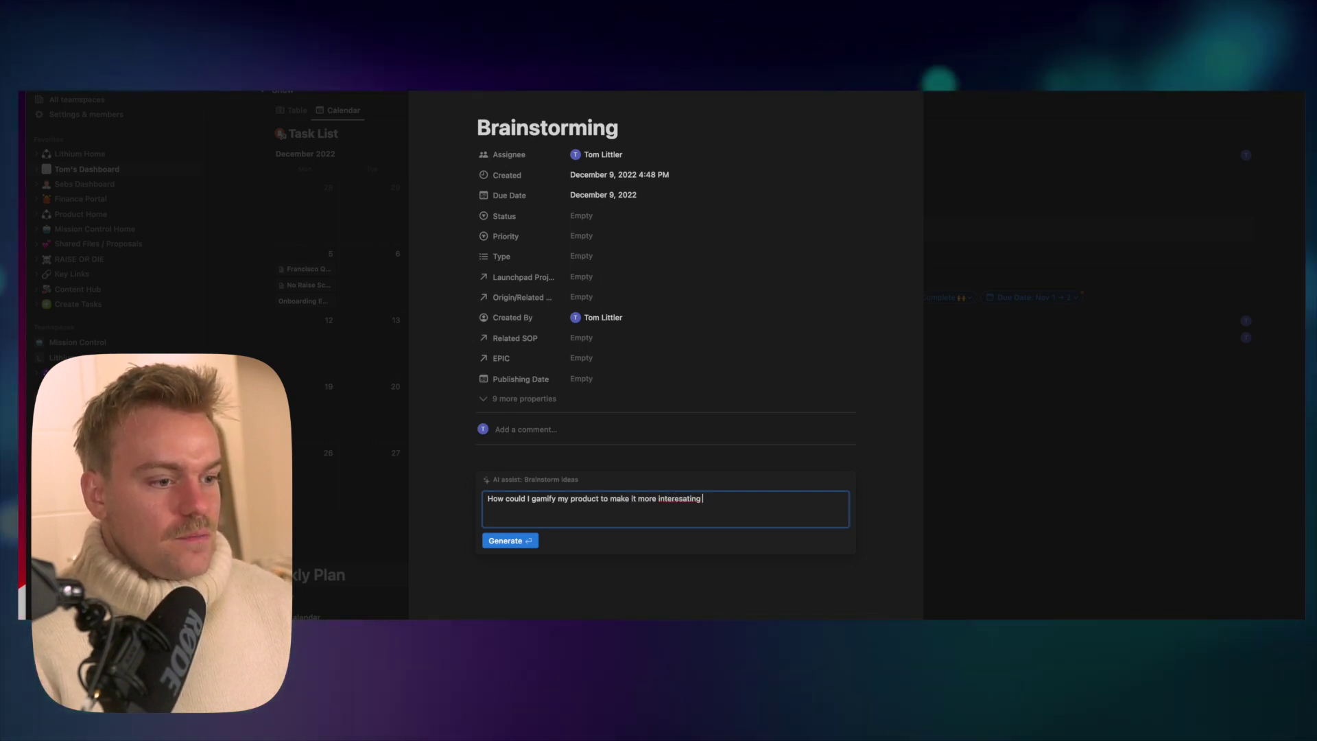
text(ing for users)
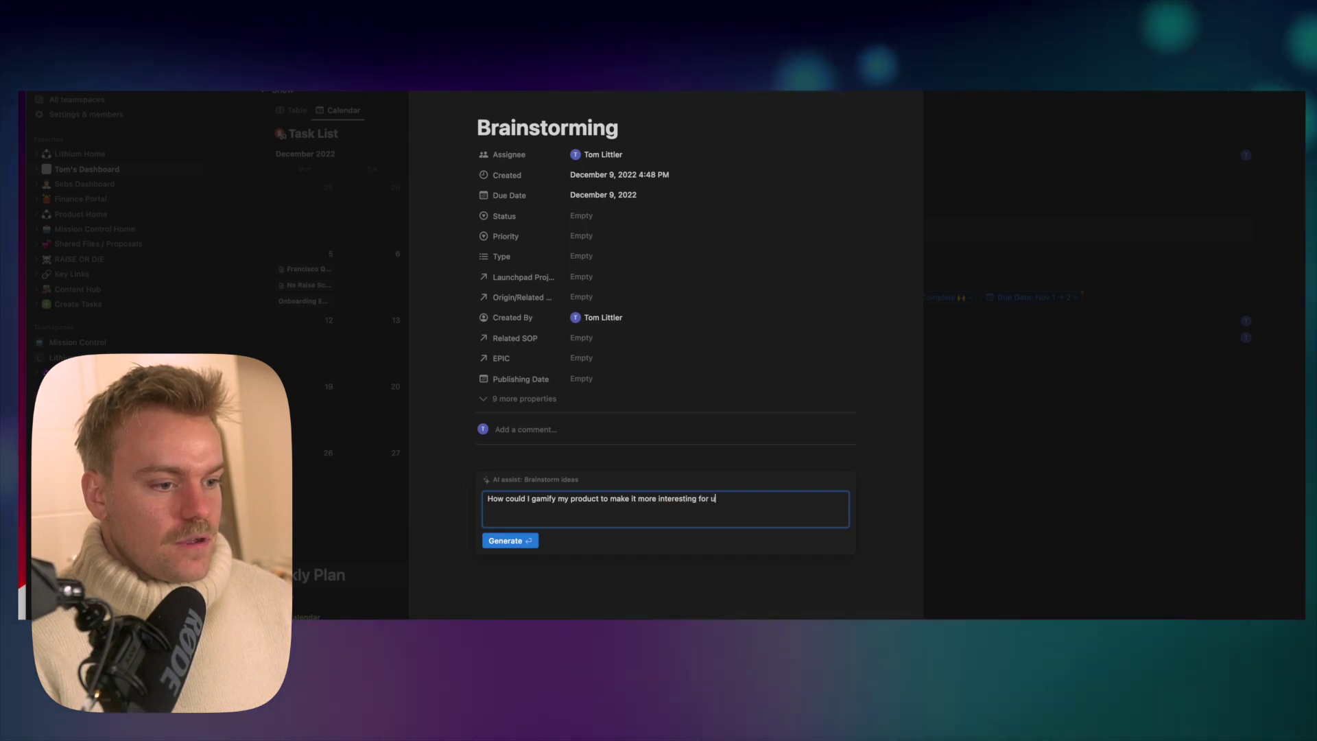
click(532, 541)
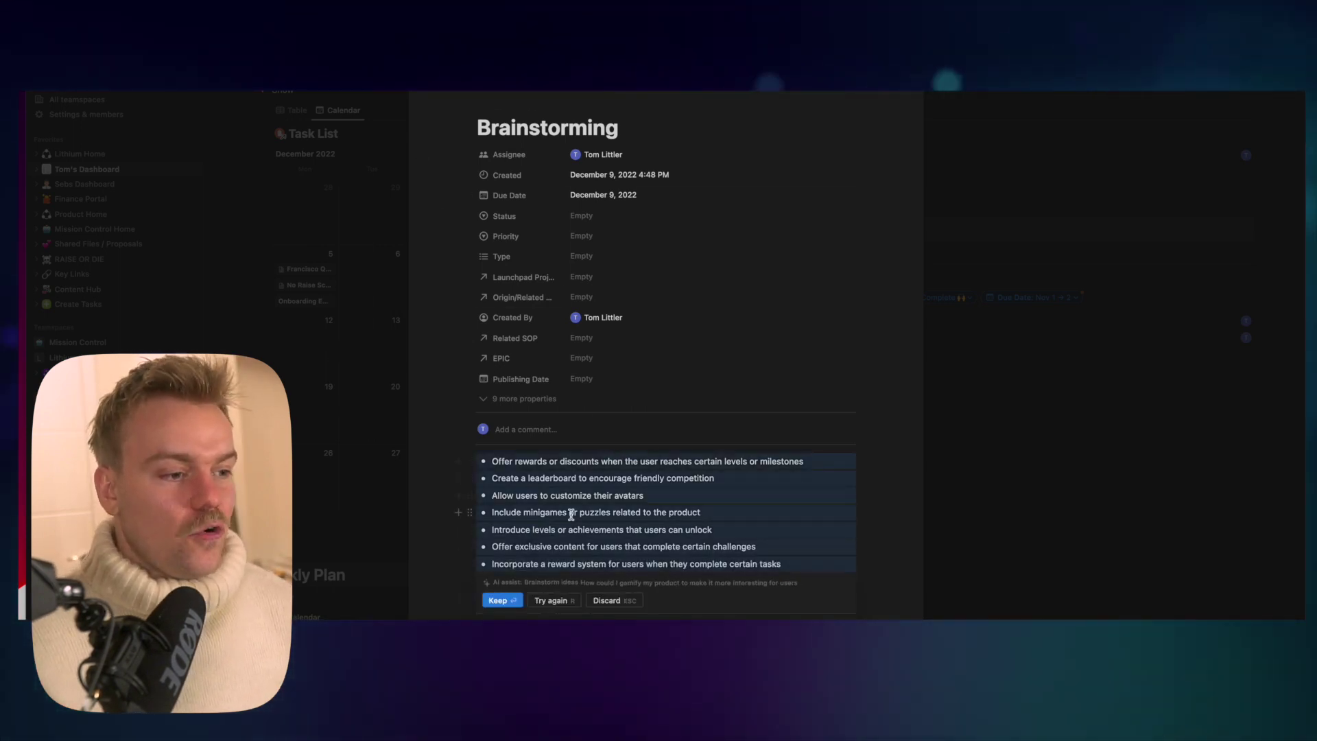
Keep the AI-generated gamification ideas as bullets on the page and review them
click(566, 488)
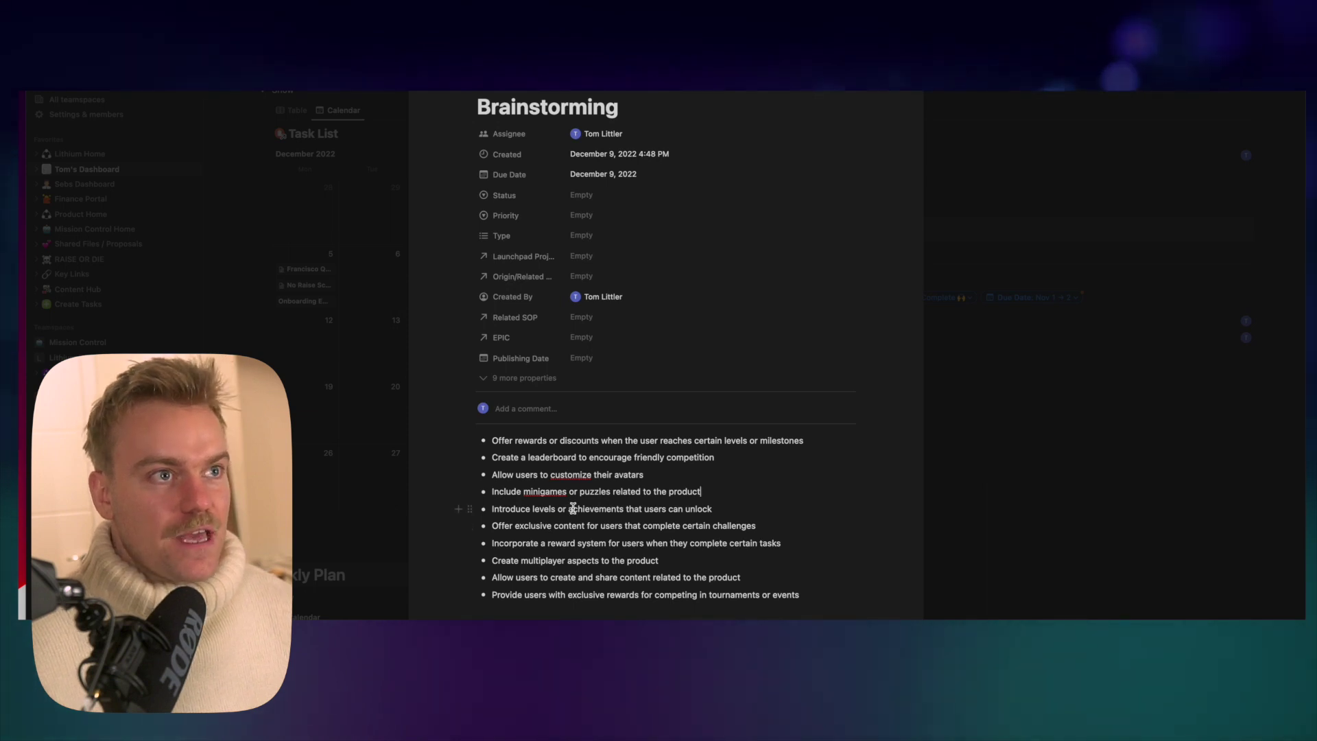
triple_click(568, 560)
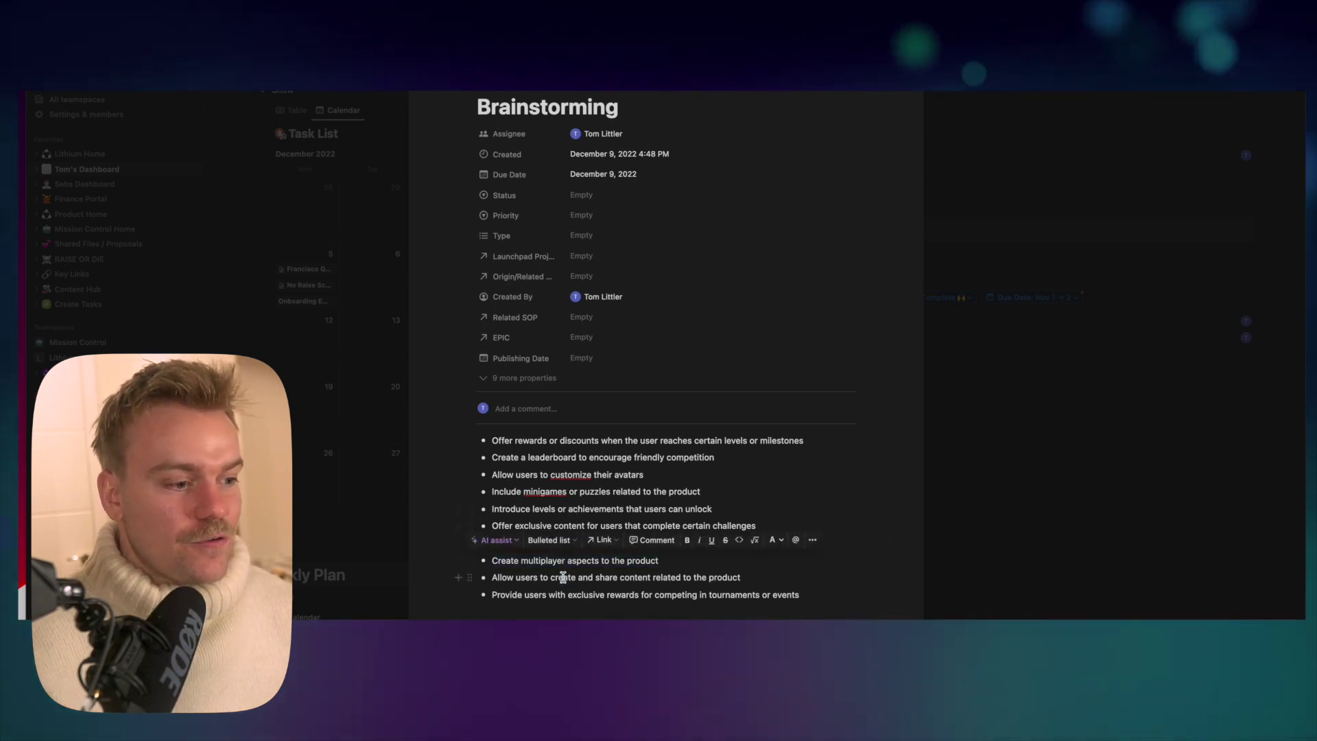
double_click(563, 577)
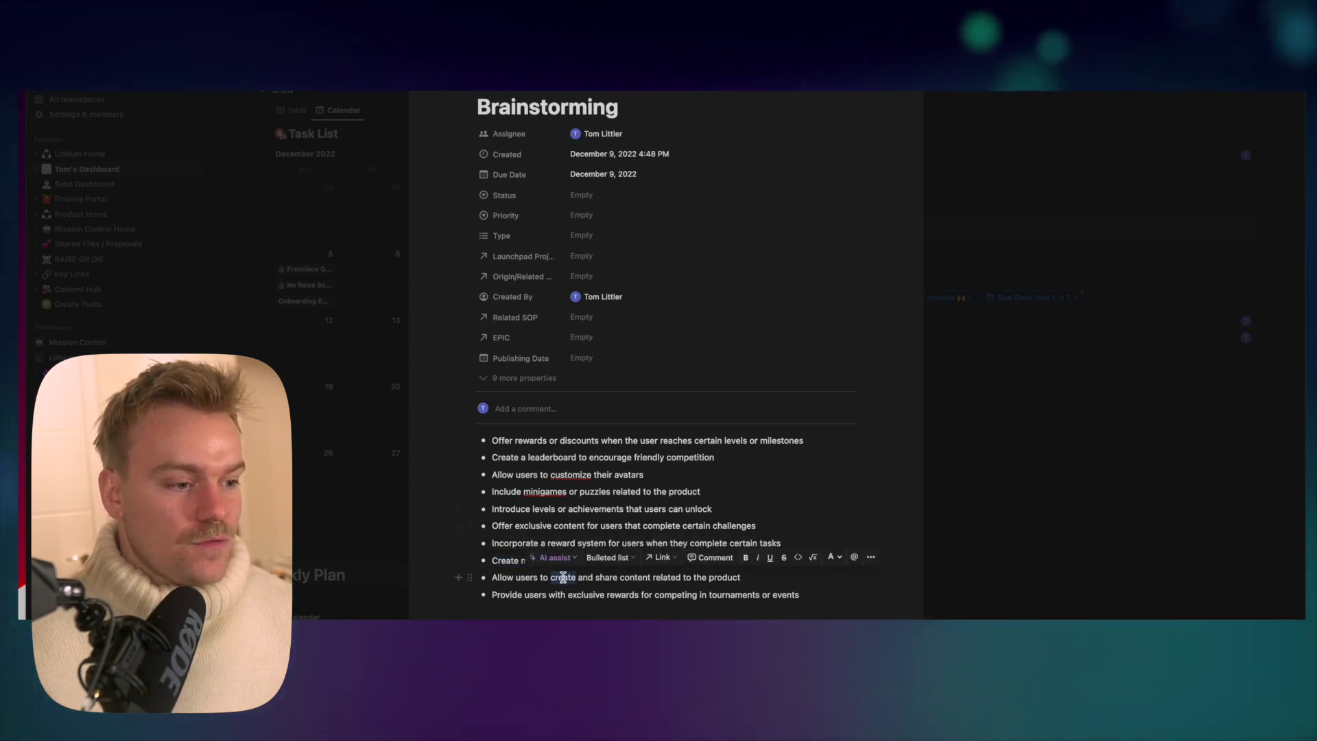
click(609, 515)
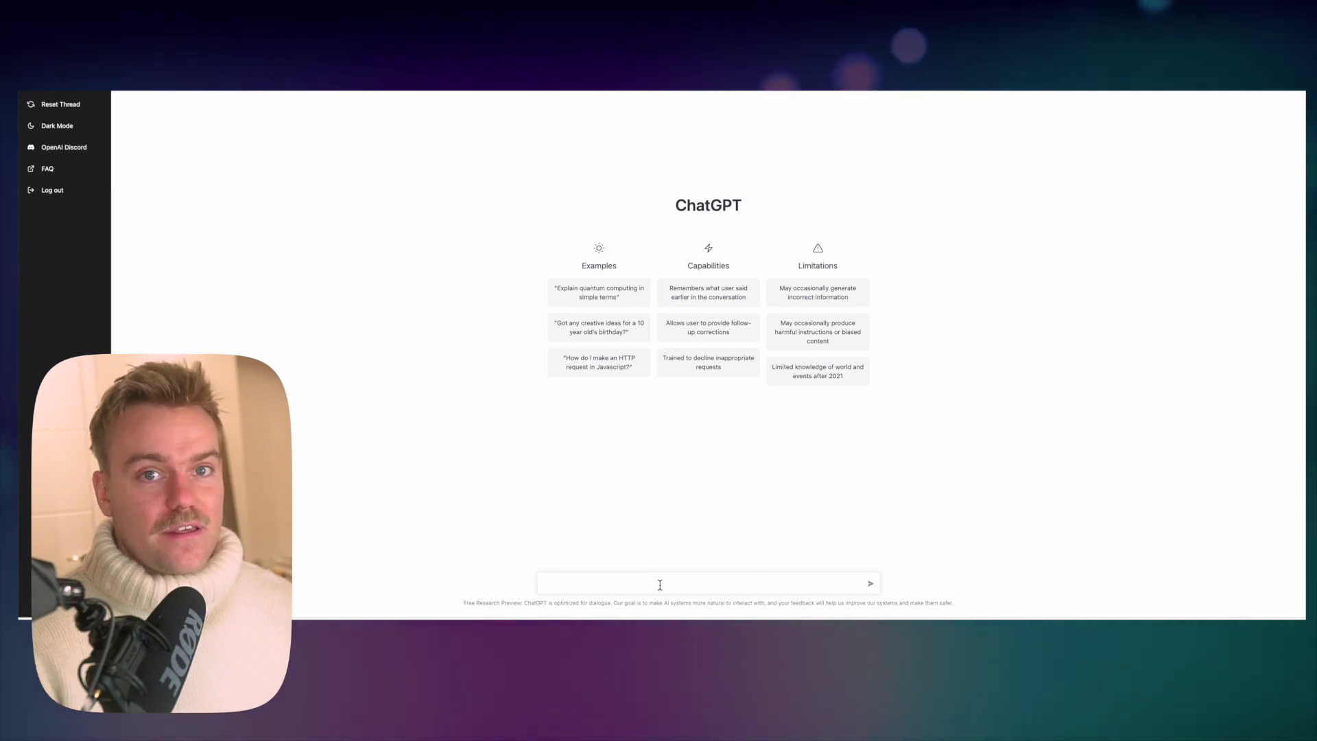
click(660, 584)
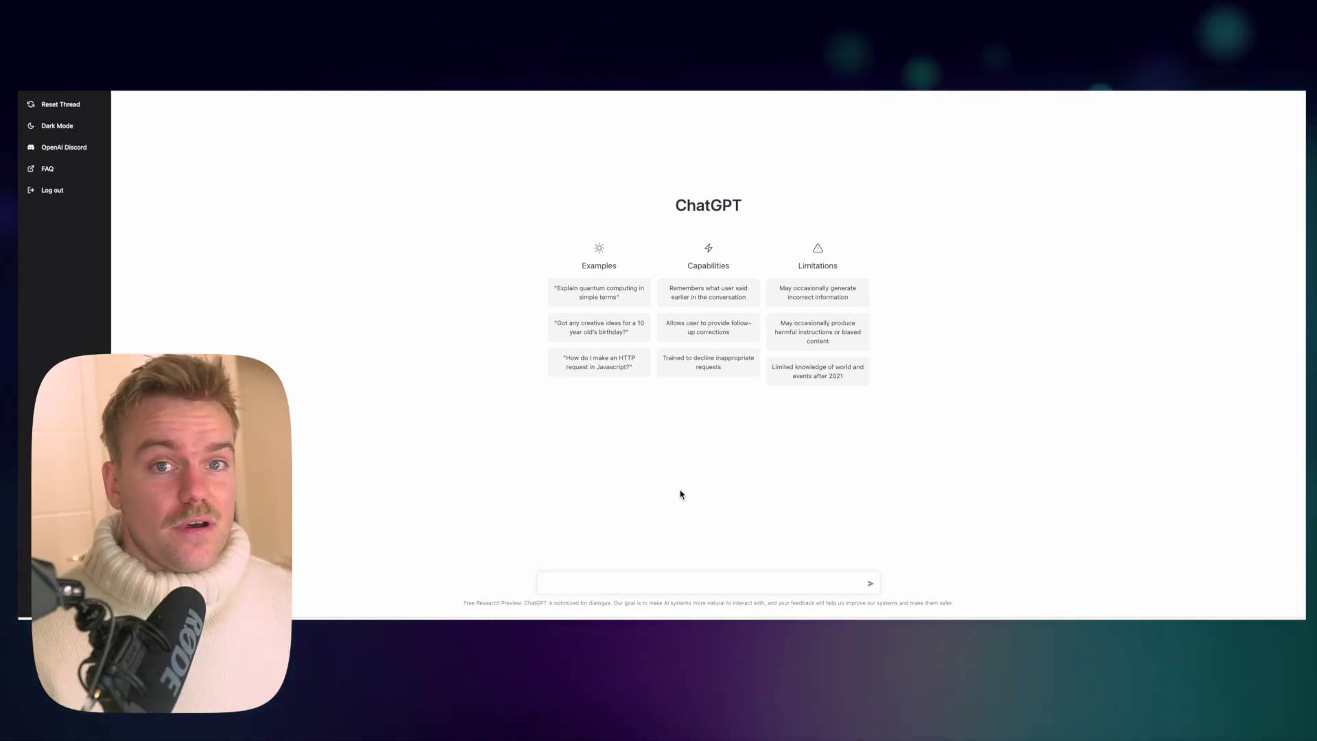
Ask ChatGPT about blockchain, then 'Can you tell me more about how it could be used for voting systems?'
click(666, 577)
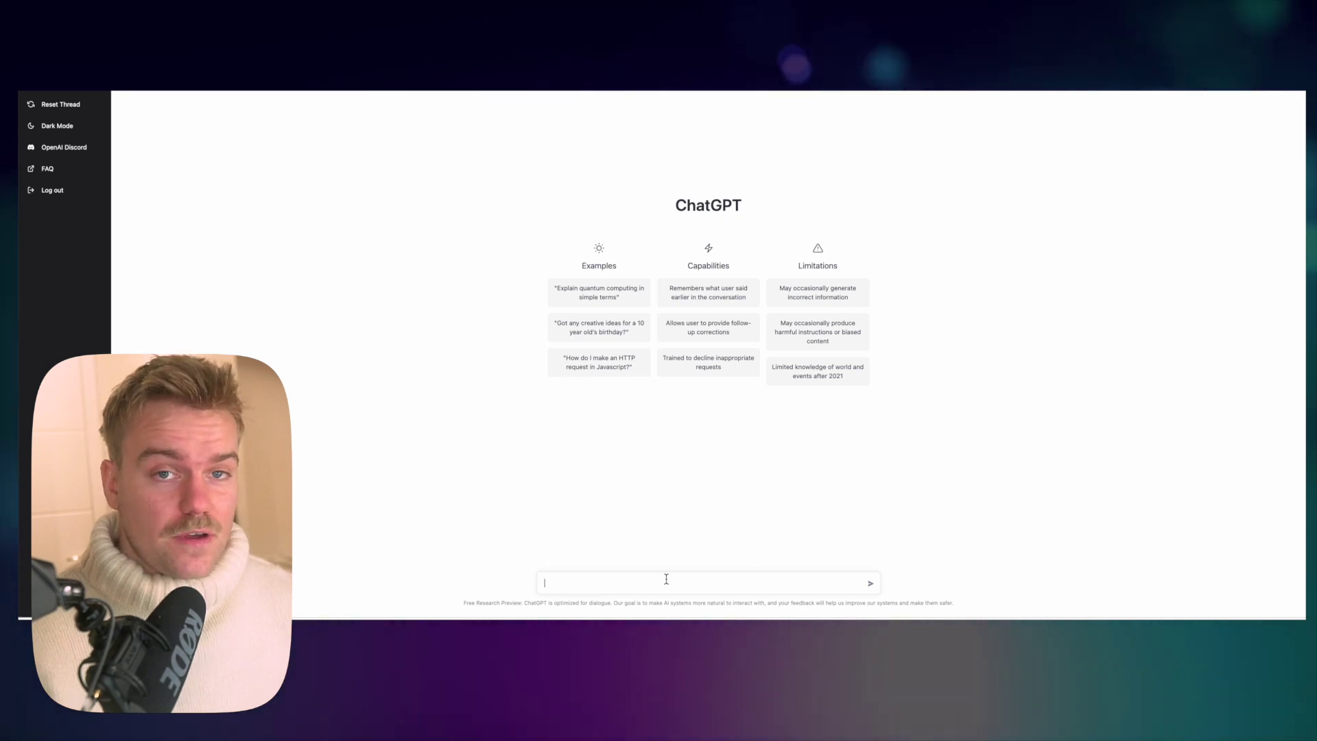
text(CAn you tell me about blockchain technology?)
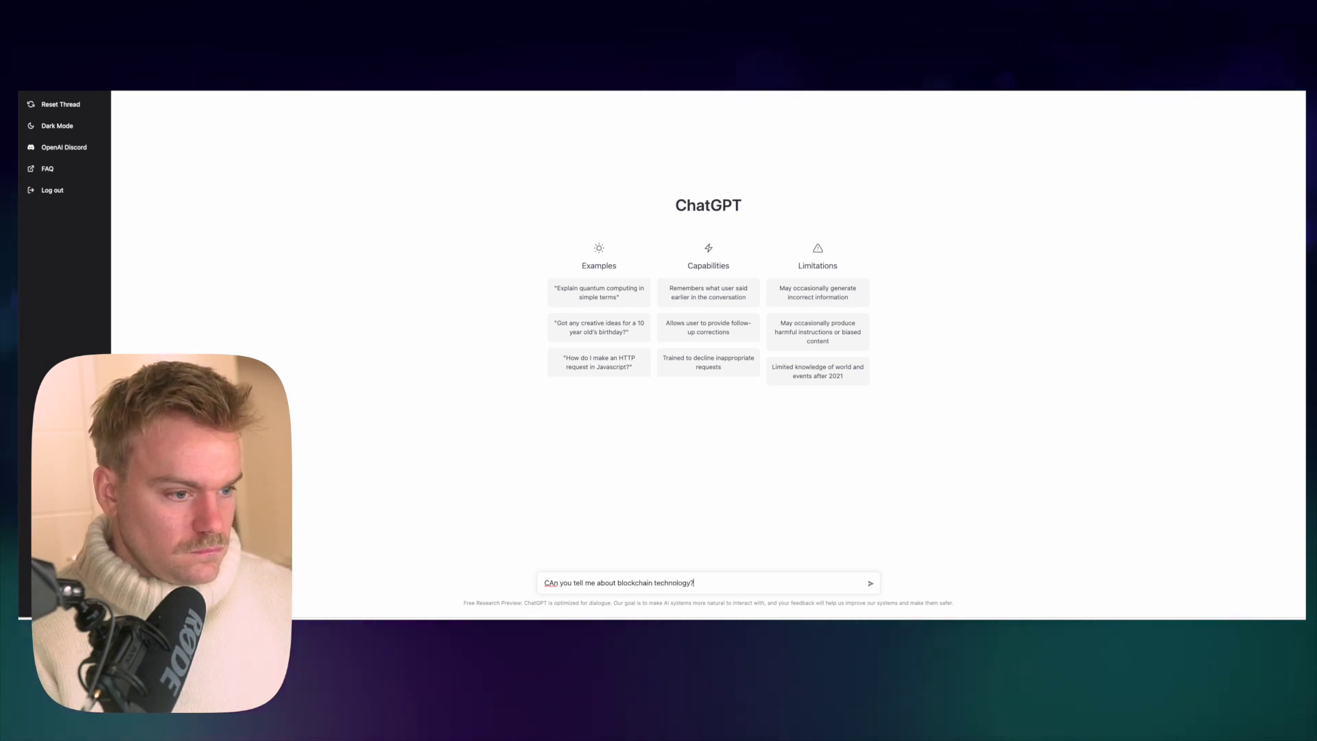
key(Return)
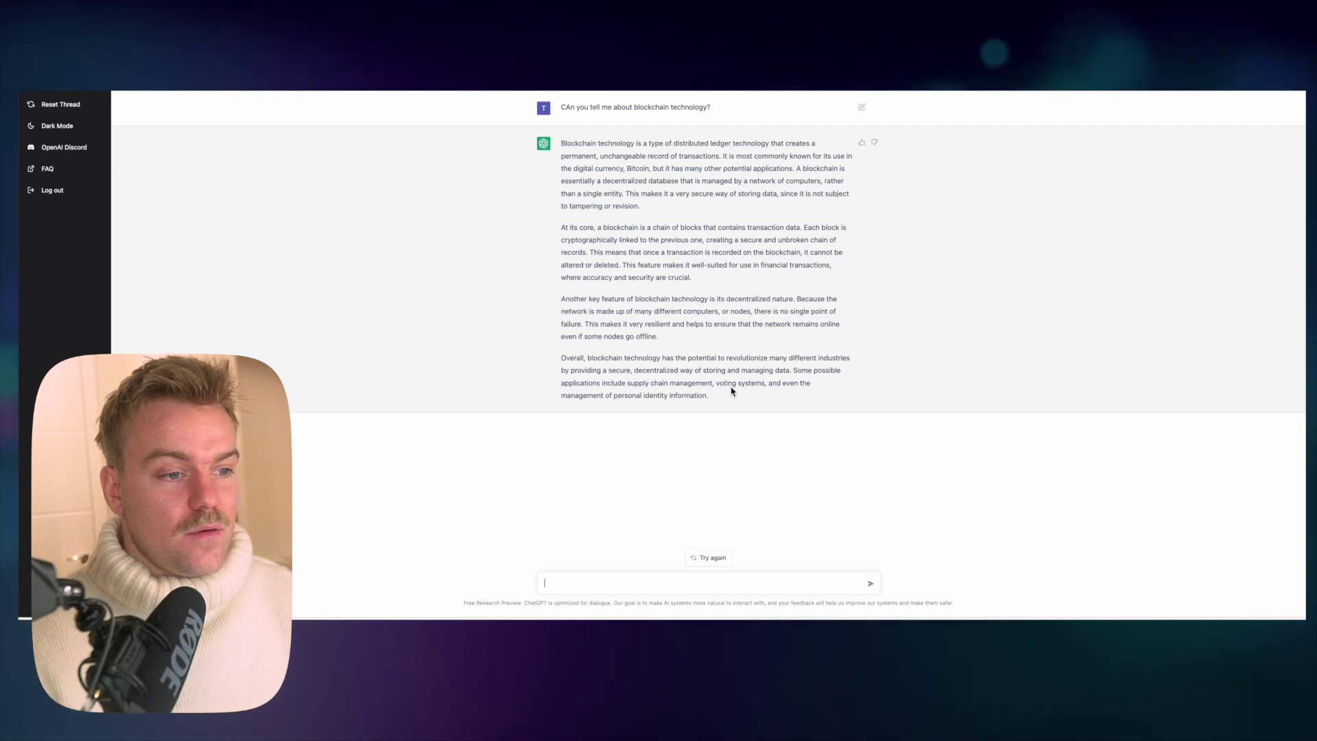
text(Can you te)
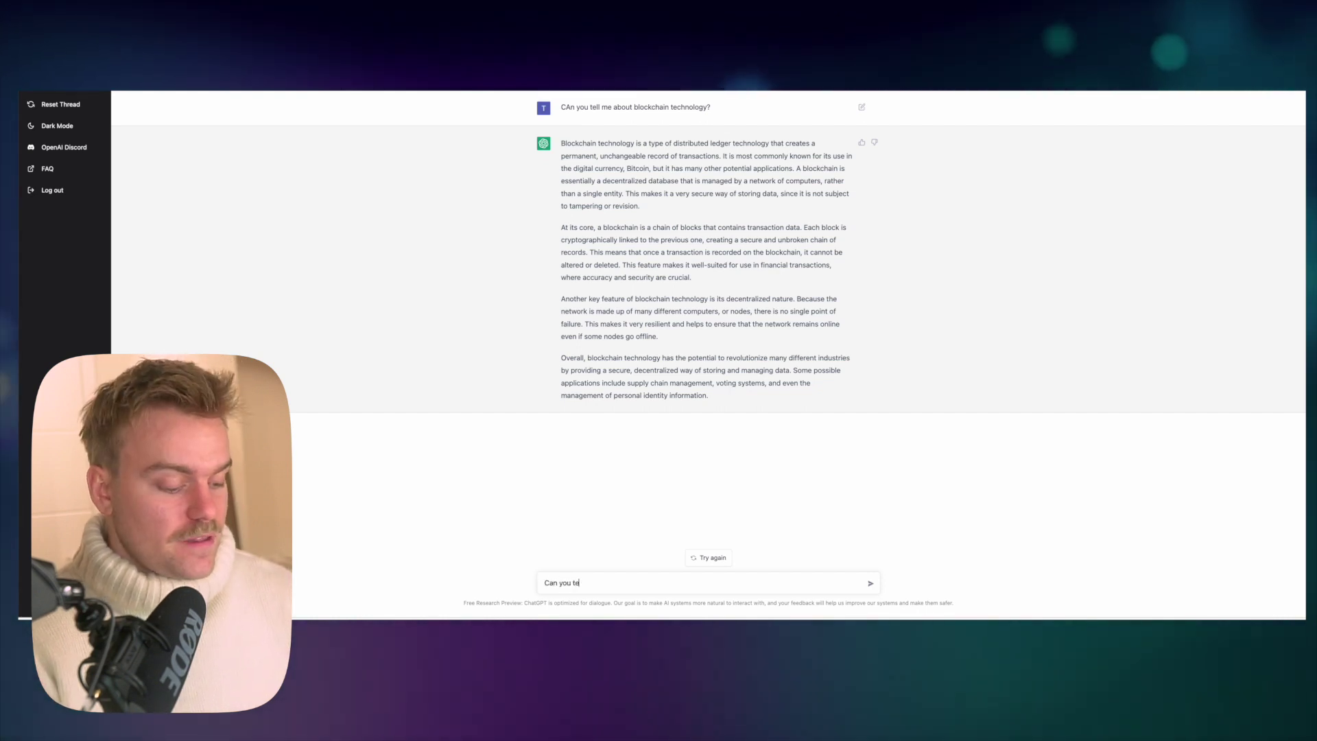
text(ll me more about how)
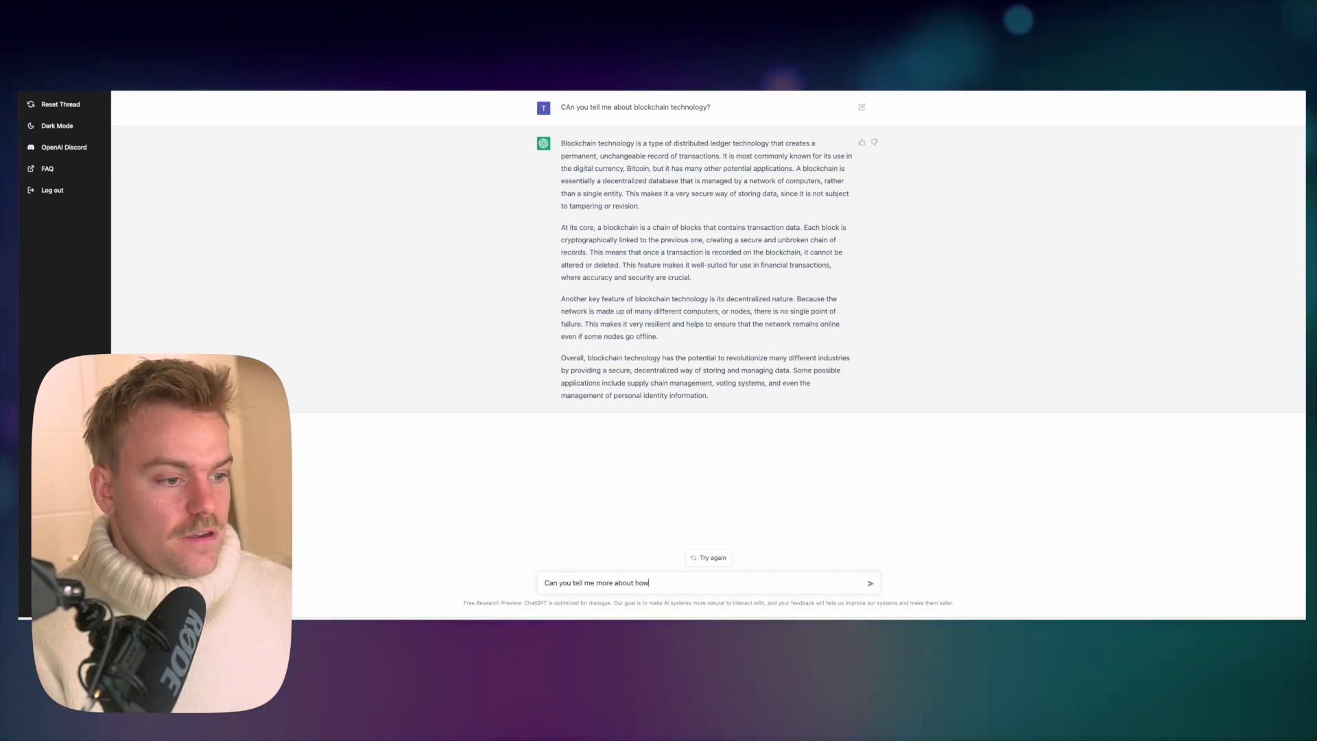
text( it could be used for)
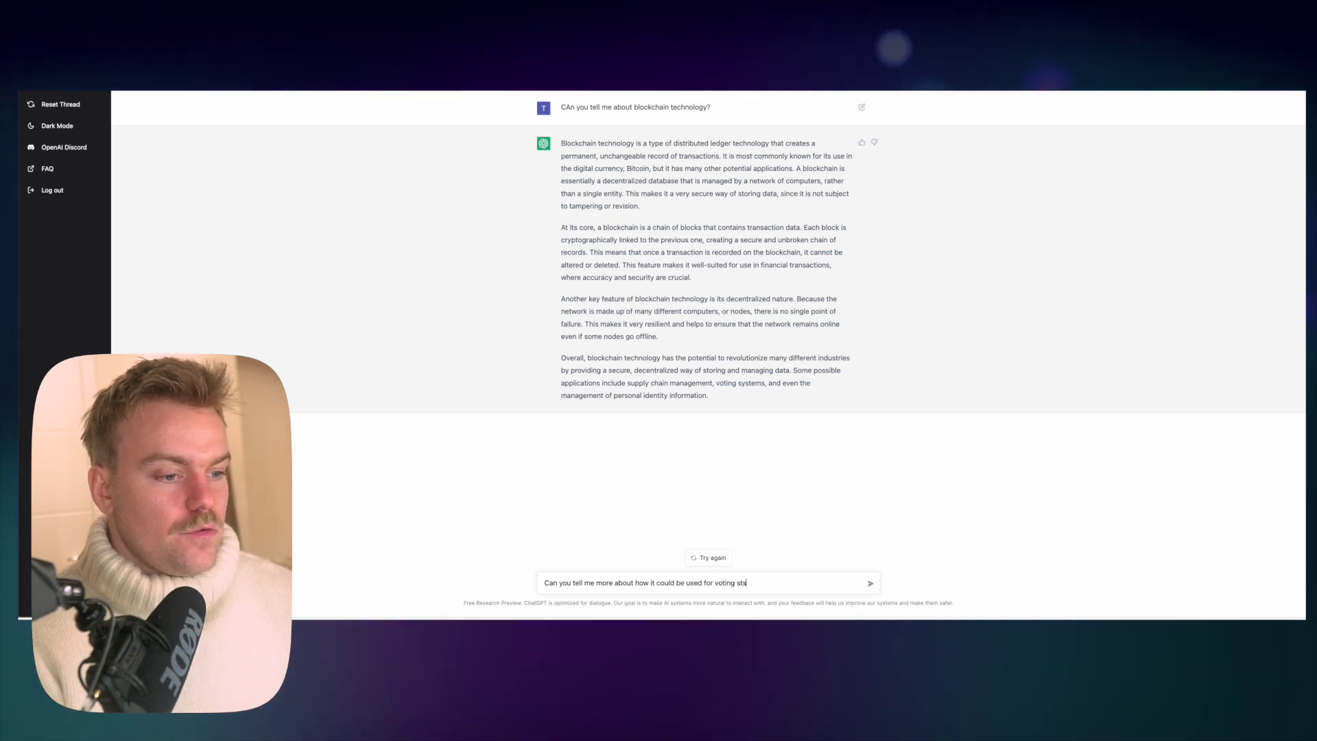
text( voting systems)
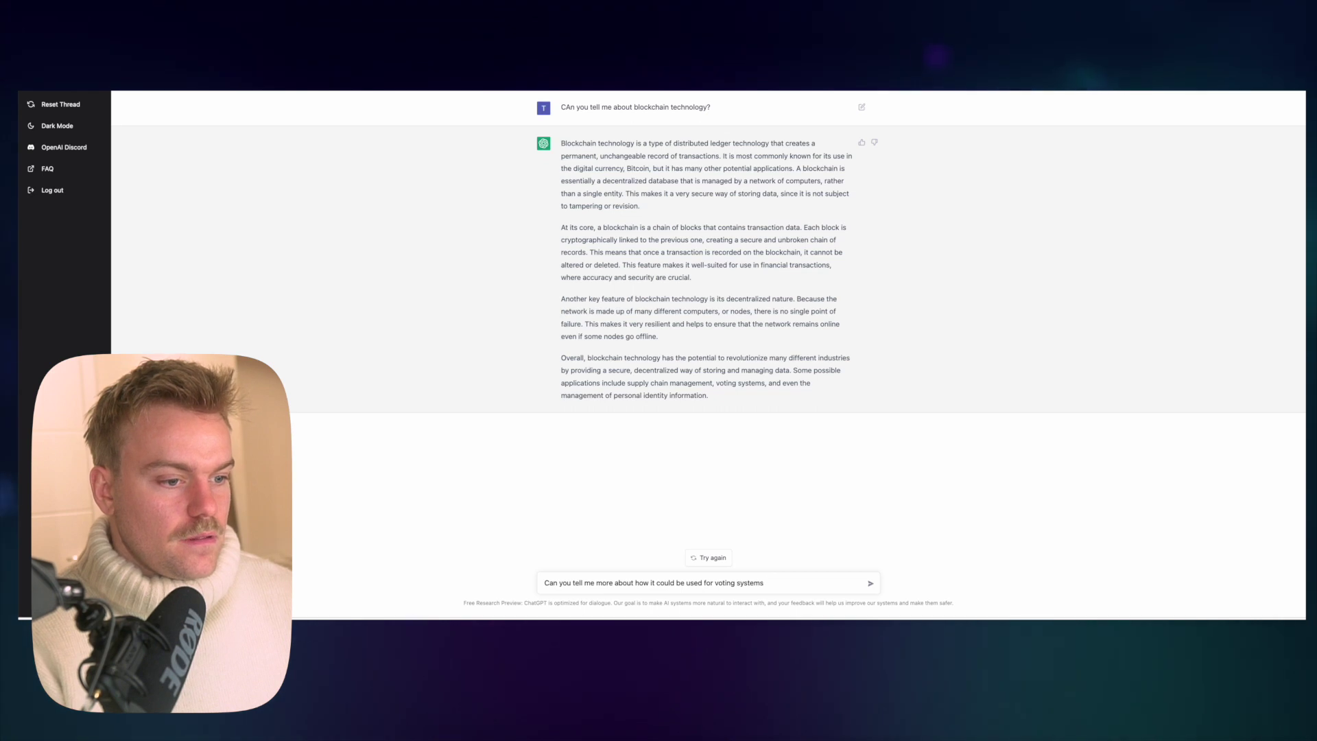
text(?)
key(Return)
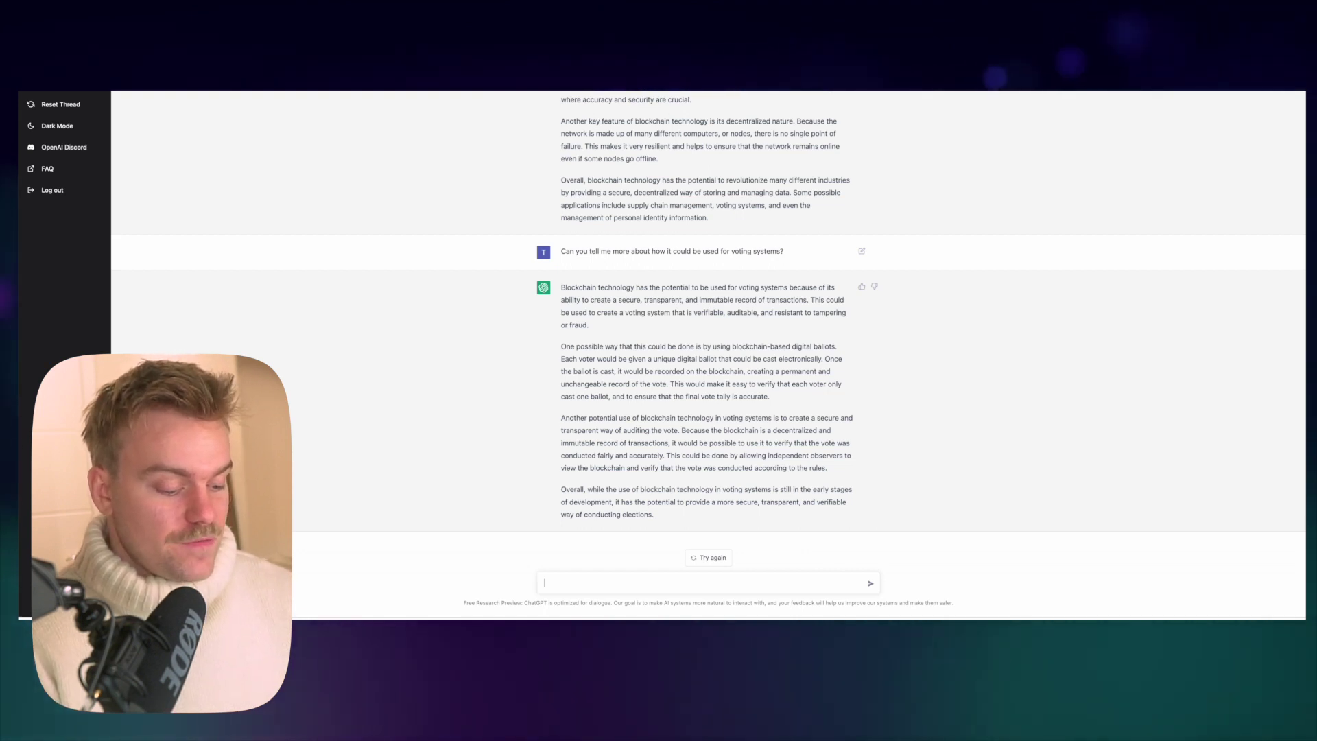
Send ChatGPT 'Can you give me hypothetical use case for this?' after correcting the 'hypothetical' misspelling
text(Can you)
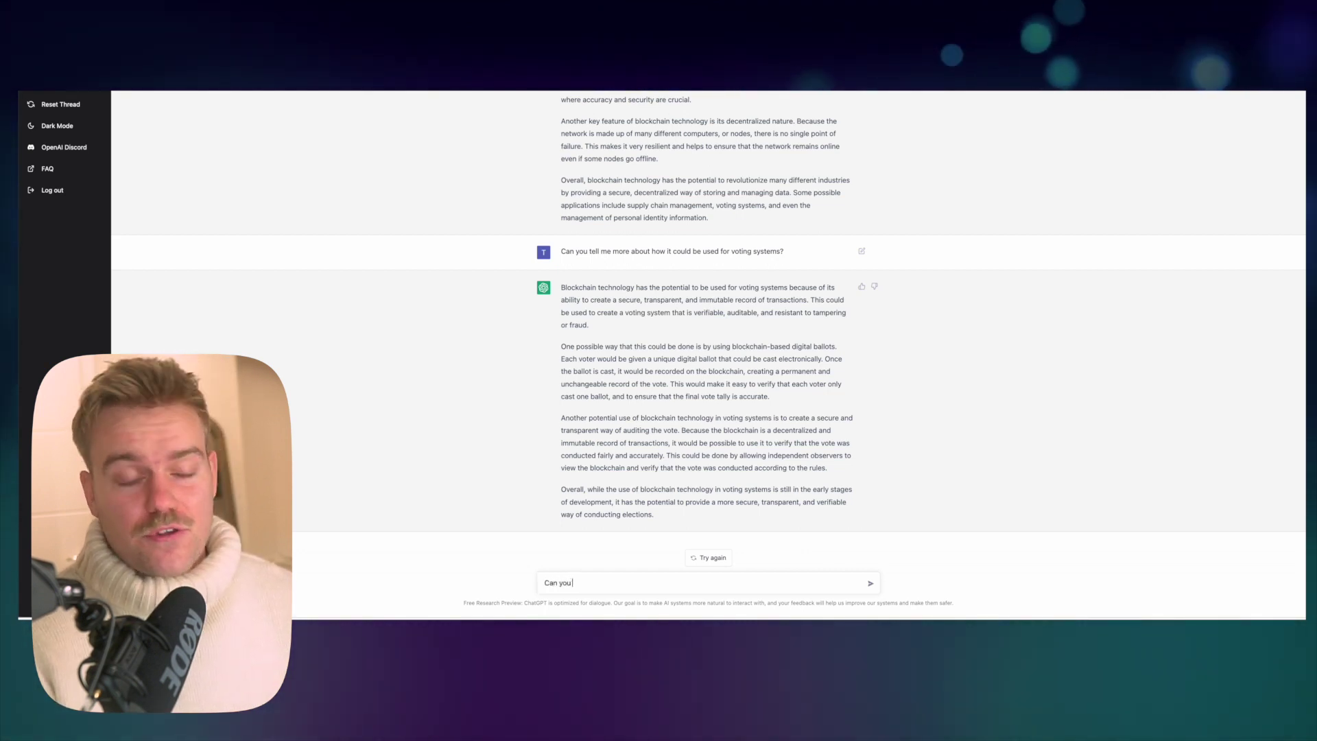
text( give me hypo)
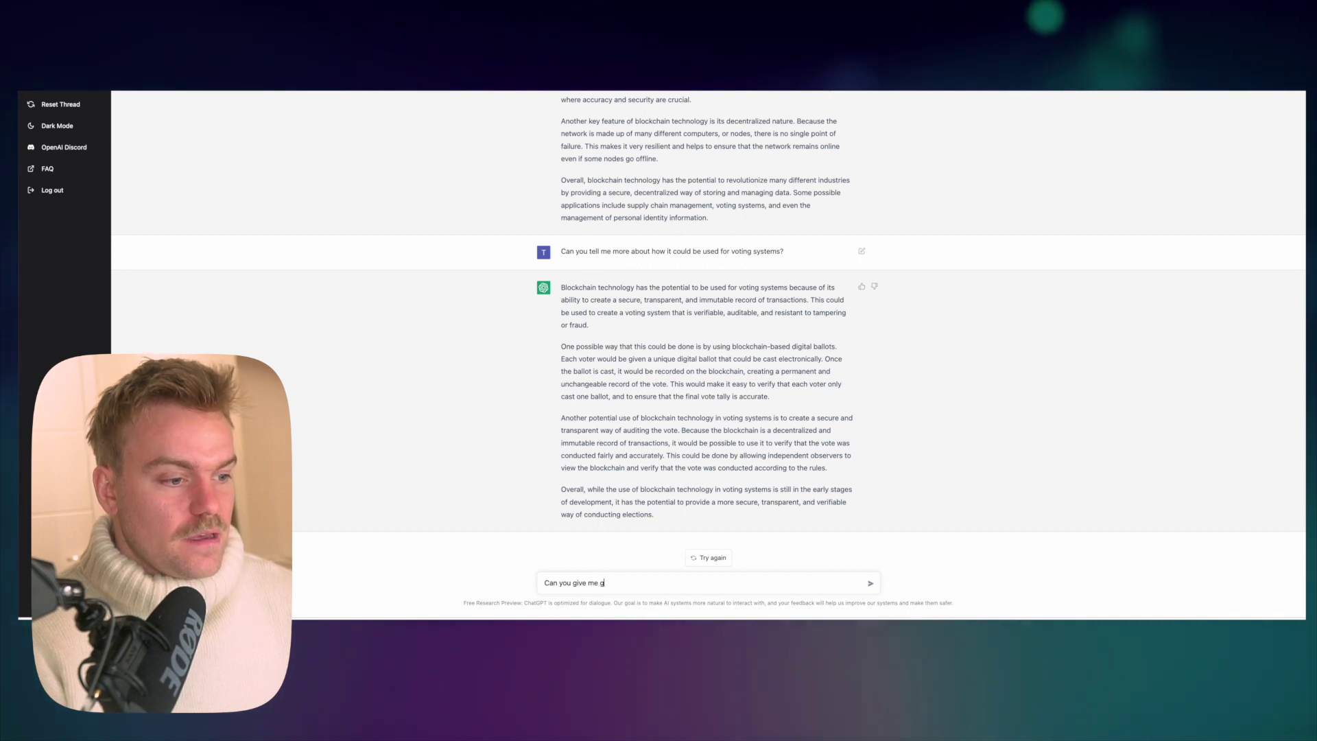
text(ethetica)
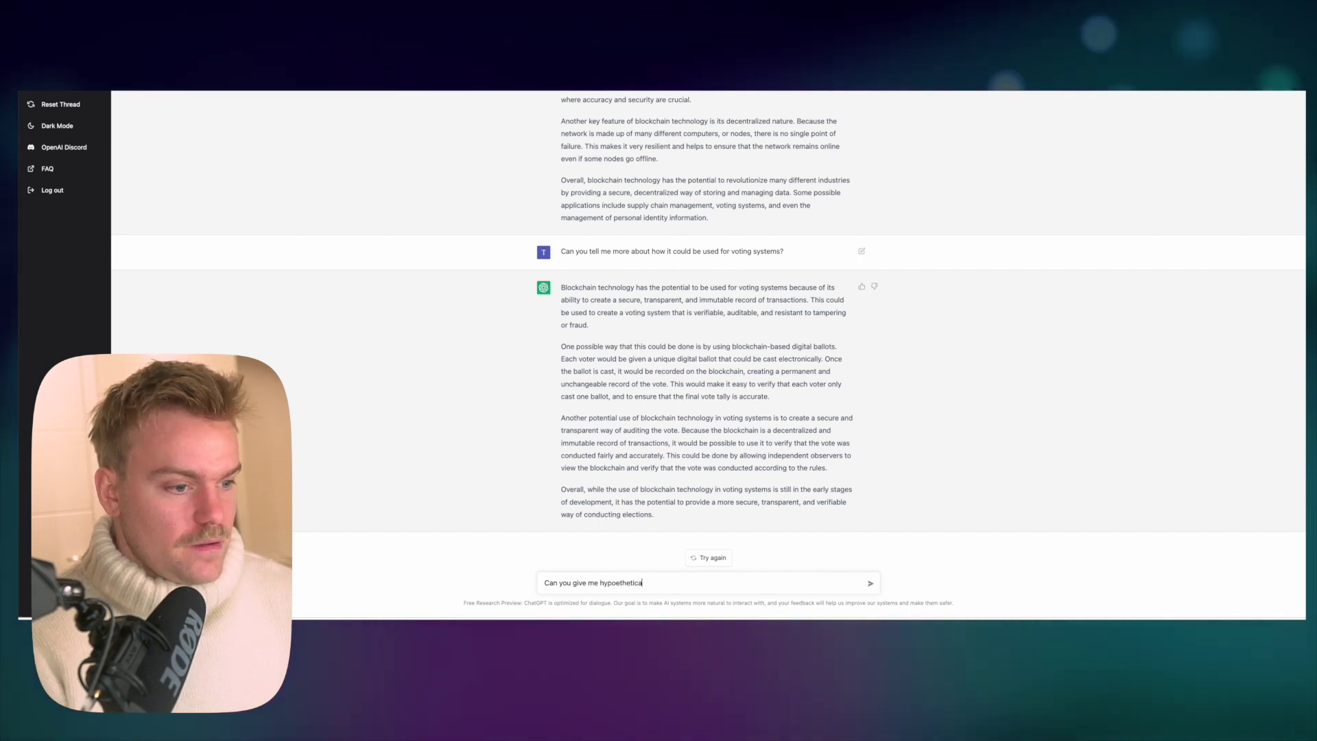
text(l use case for this?)
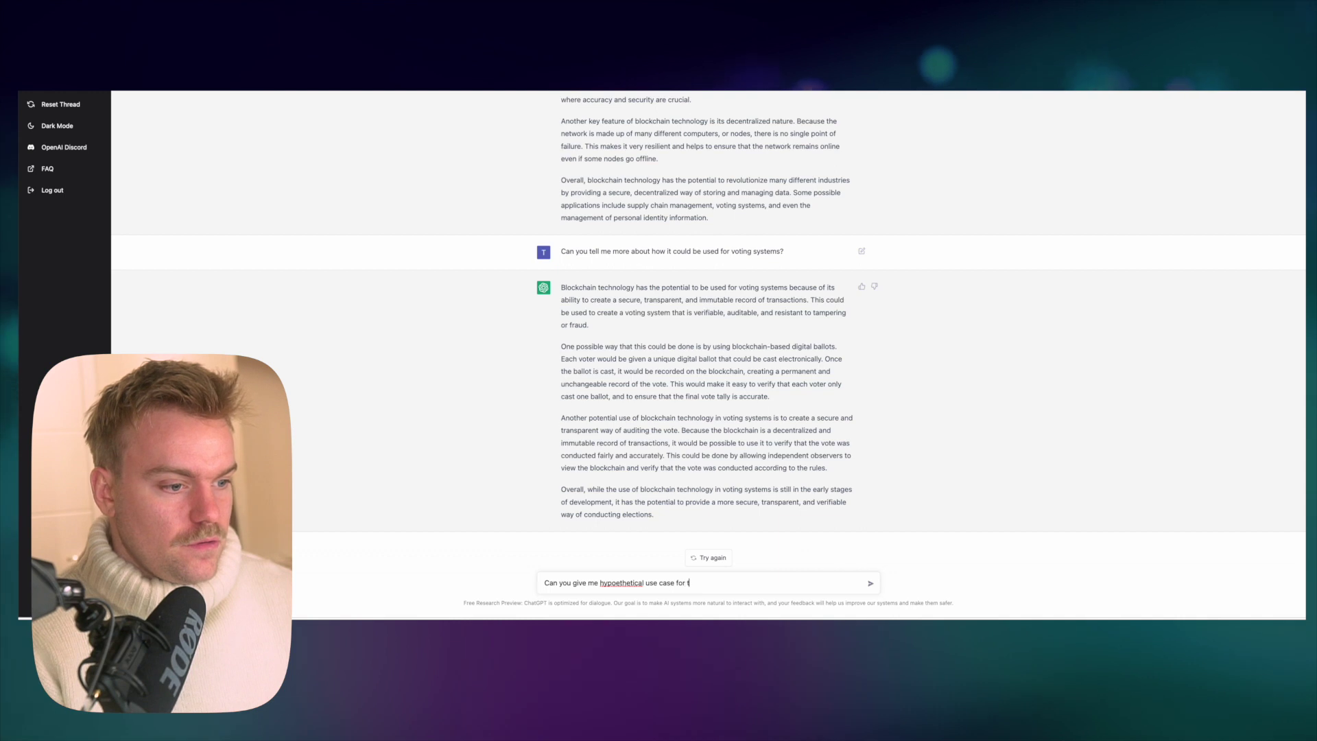
right_click(620, 583)
click(665, 404)
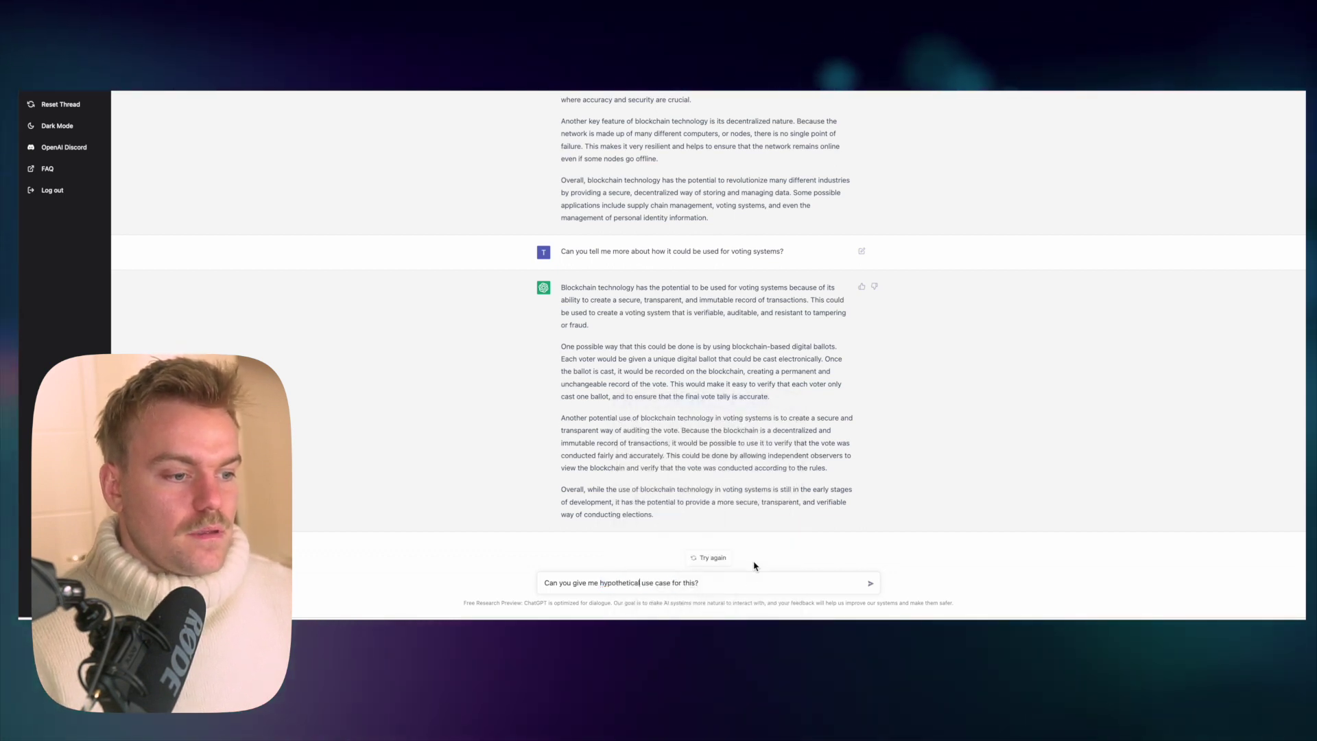
click(870, 583)
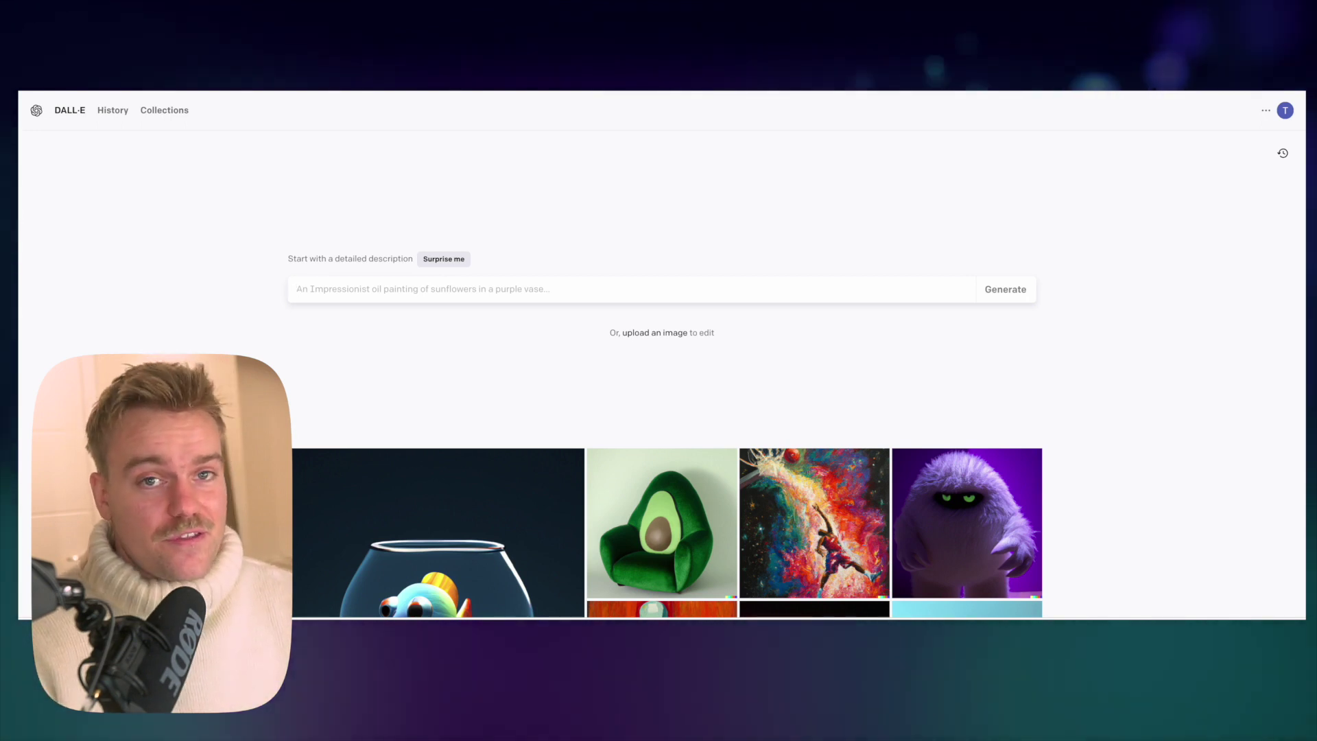
Type the DALL·E prompt 'Create an image of a poster in a futuristic style', fixing typos
click(375, 298)
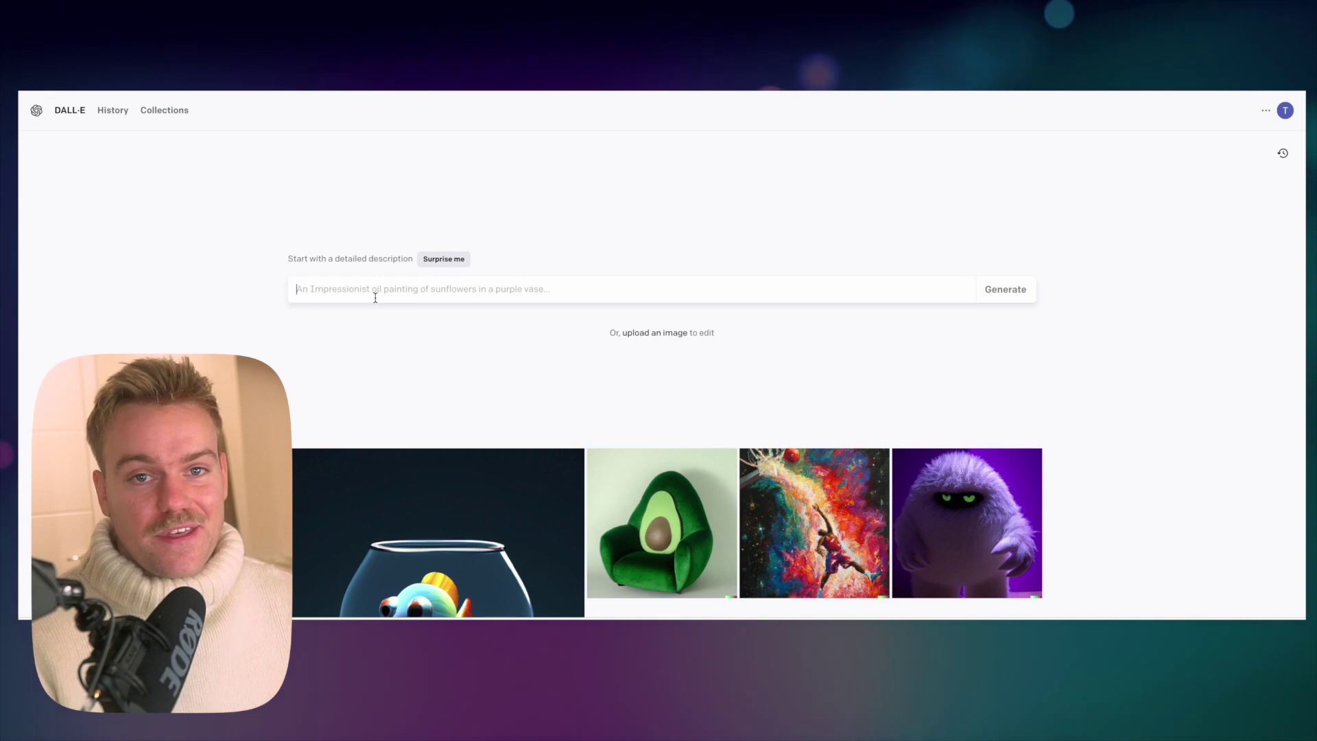
text(Create an image of a p)
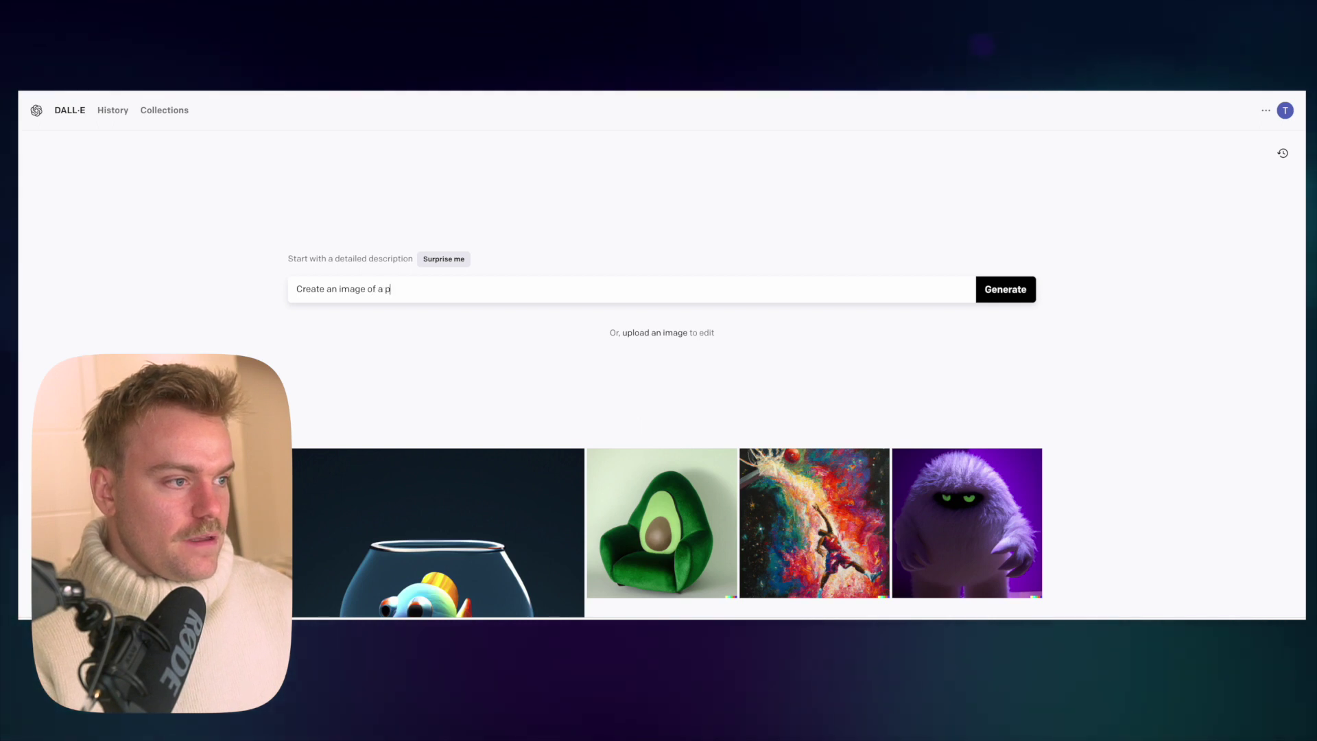
text(oster in a fu)
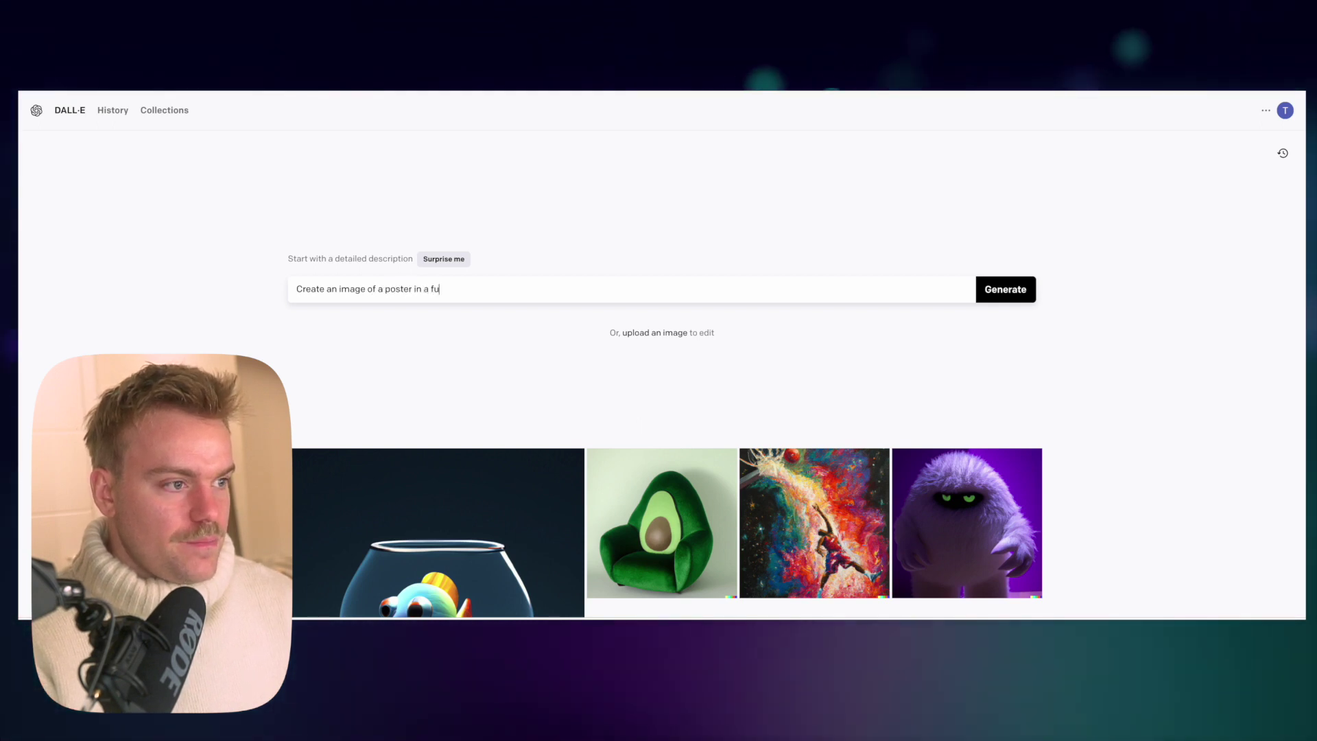
text(rit)
key(BackSpace)
key(BackSpace)
key(BackSpace)
key(BackSpace)
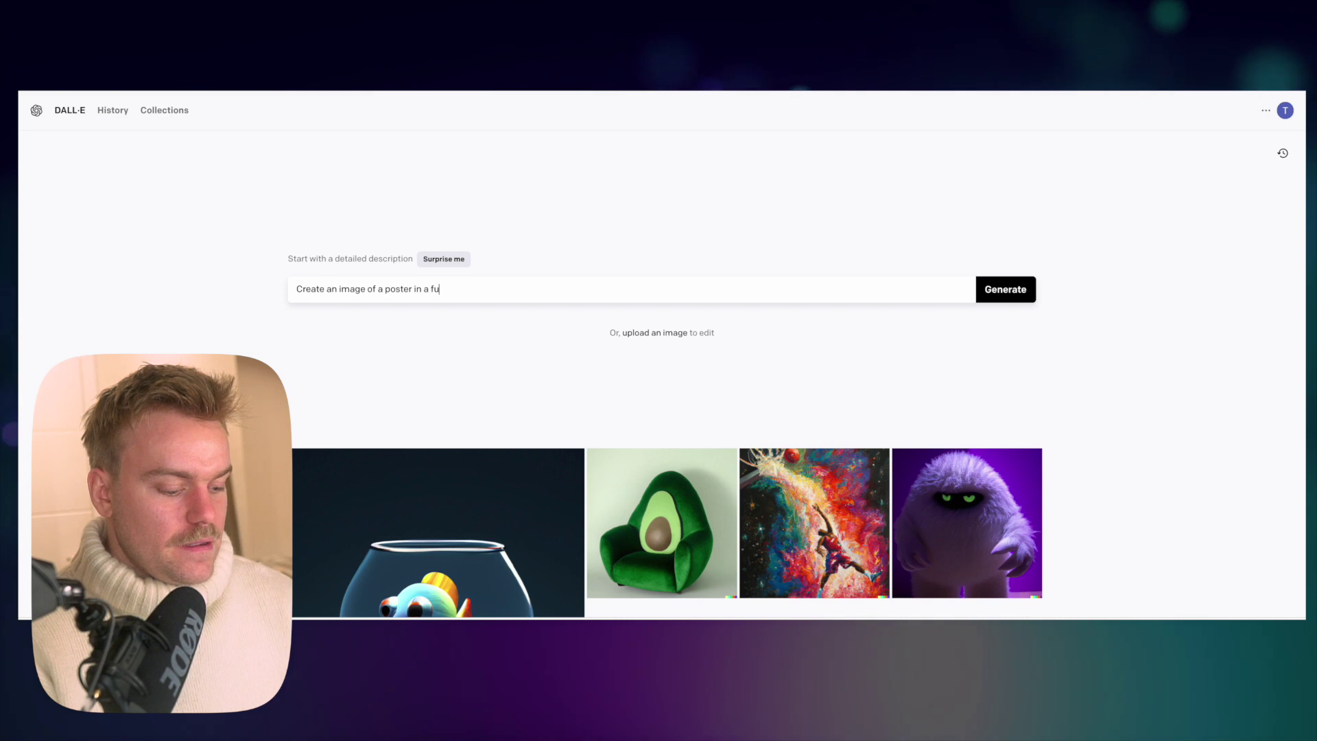
text(tur)
text(t)
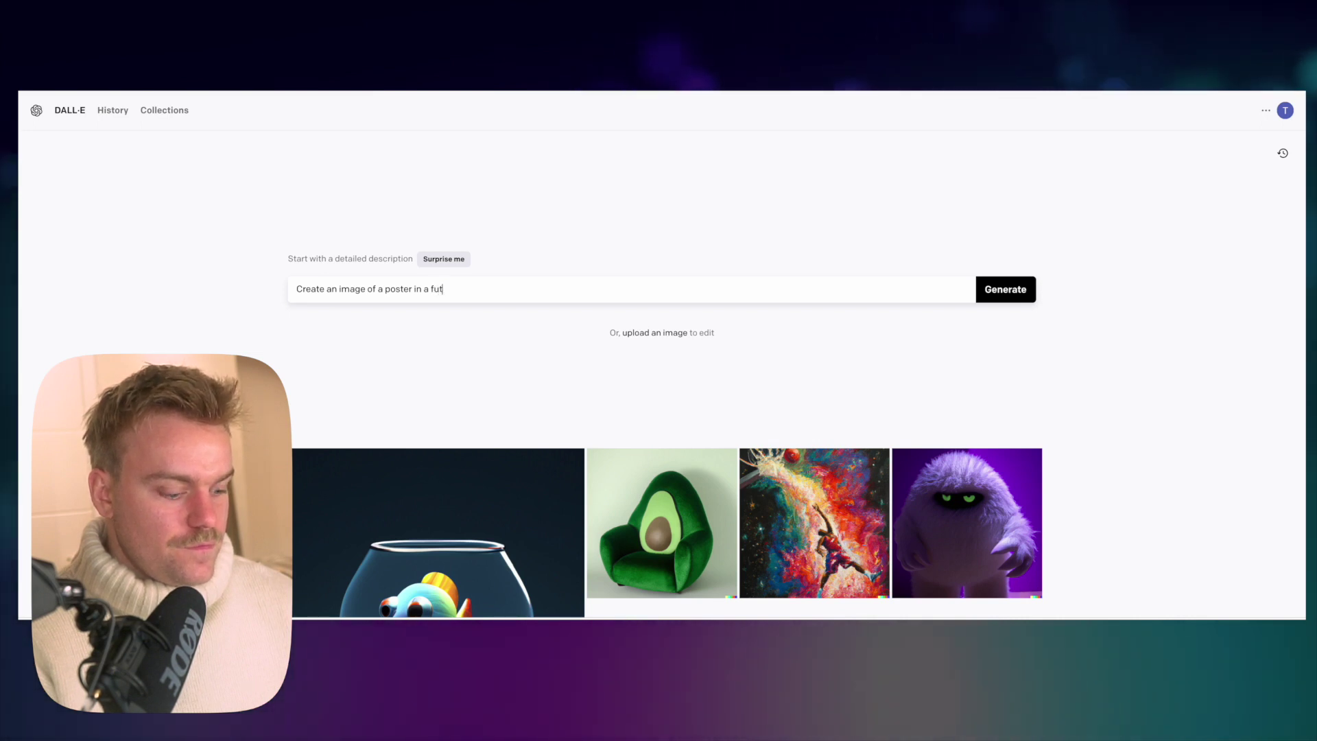
text(urist)
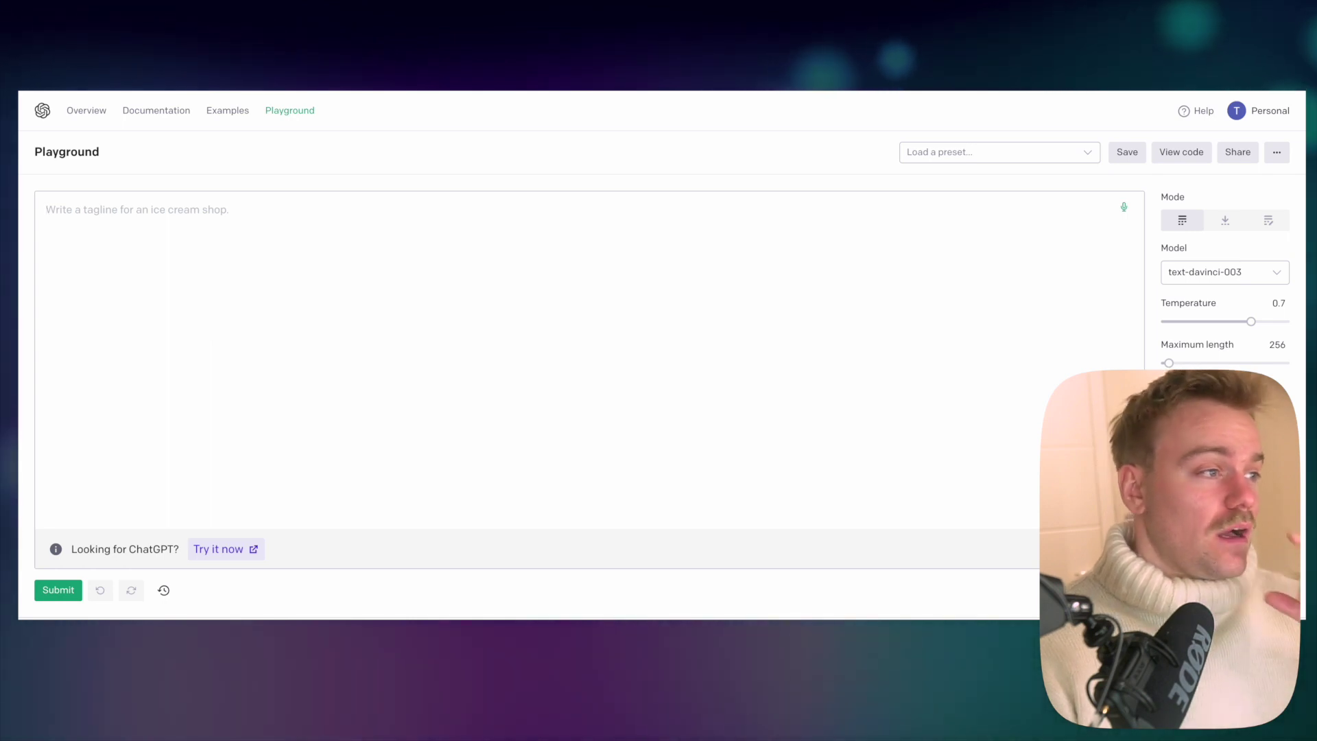
Submit 'How can I start creating an SEO strategy' to the Playground
text(HWO)
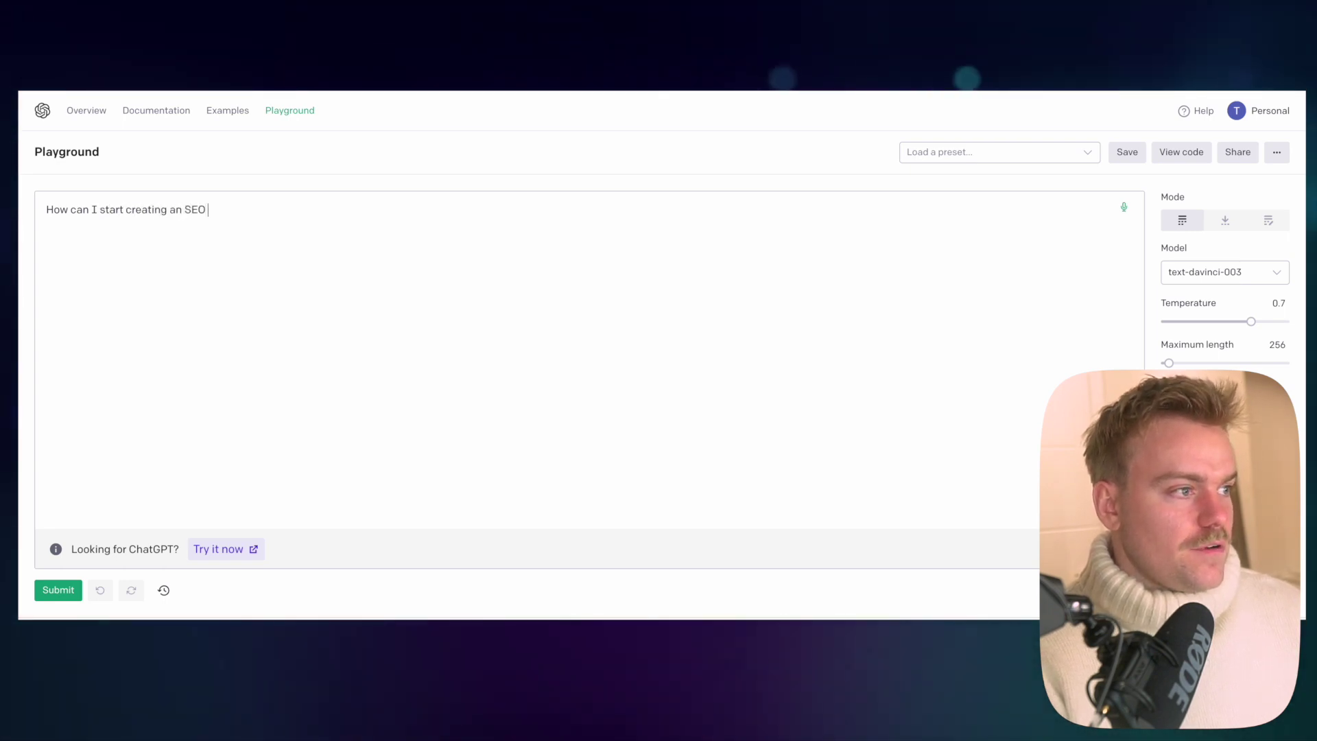
text(y)
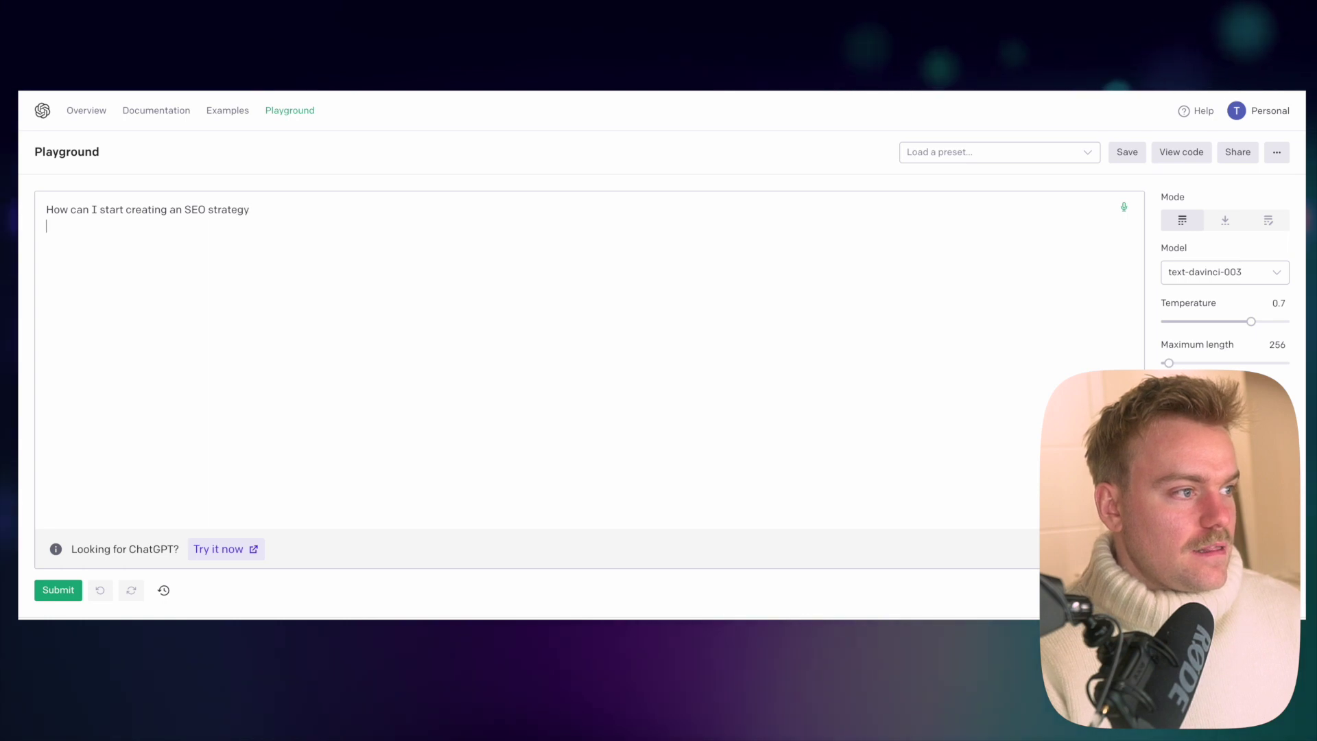
click(59, 590)
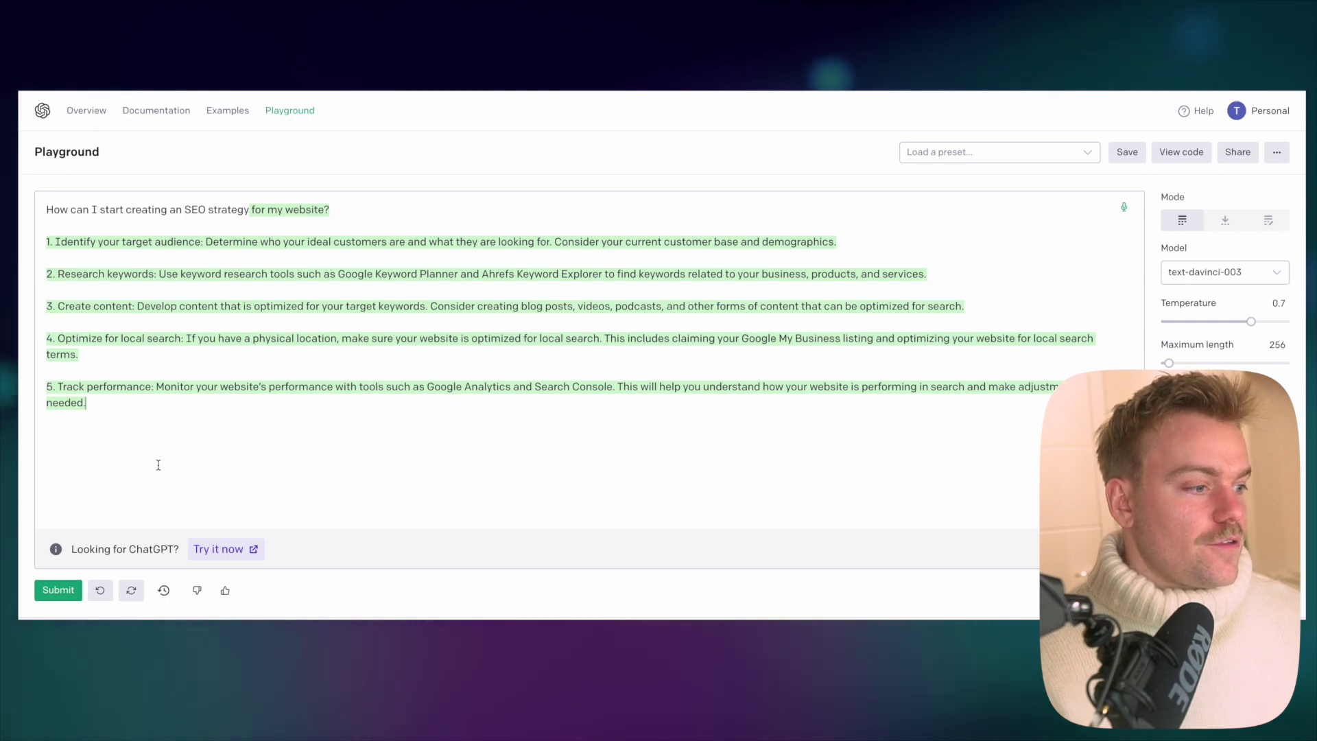
Submit 'Dig into point 2 please' to expand on keyword research, then start a new line
text(Dig into )
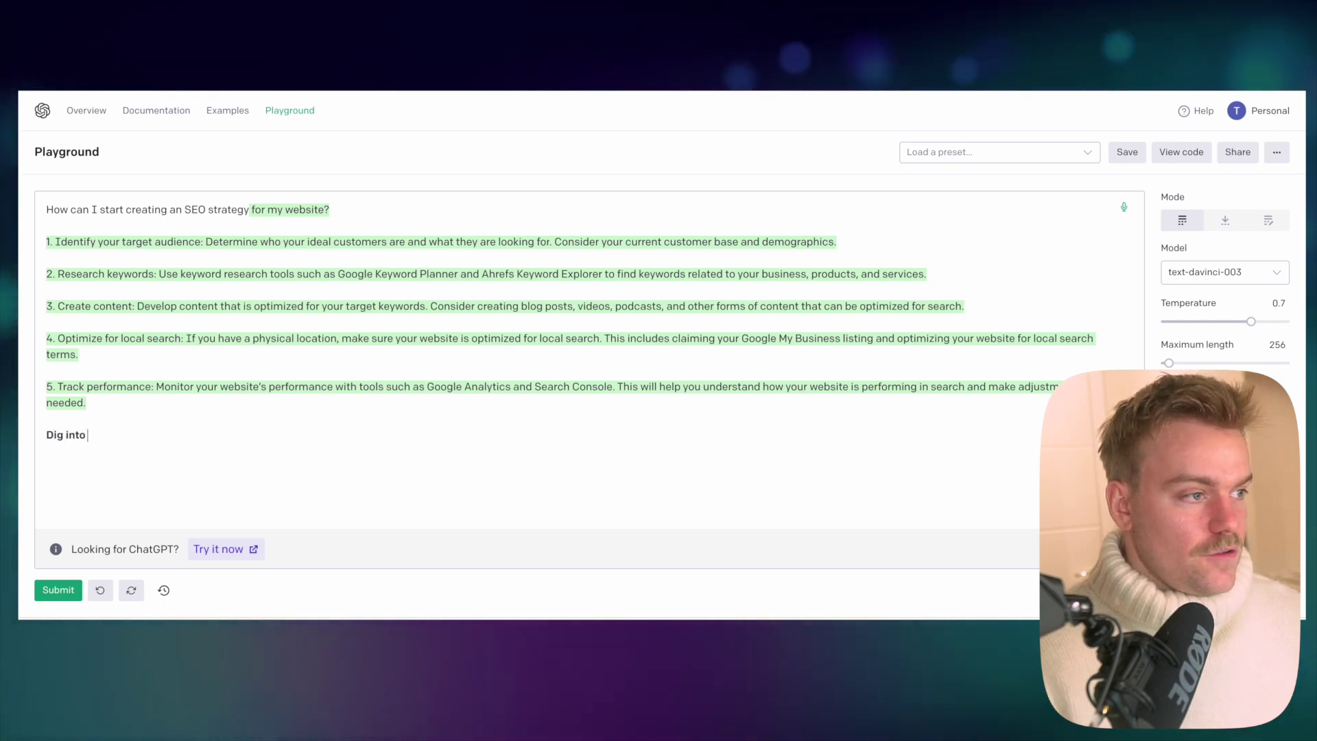
text(point)
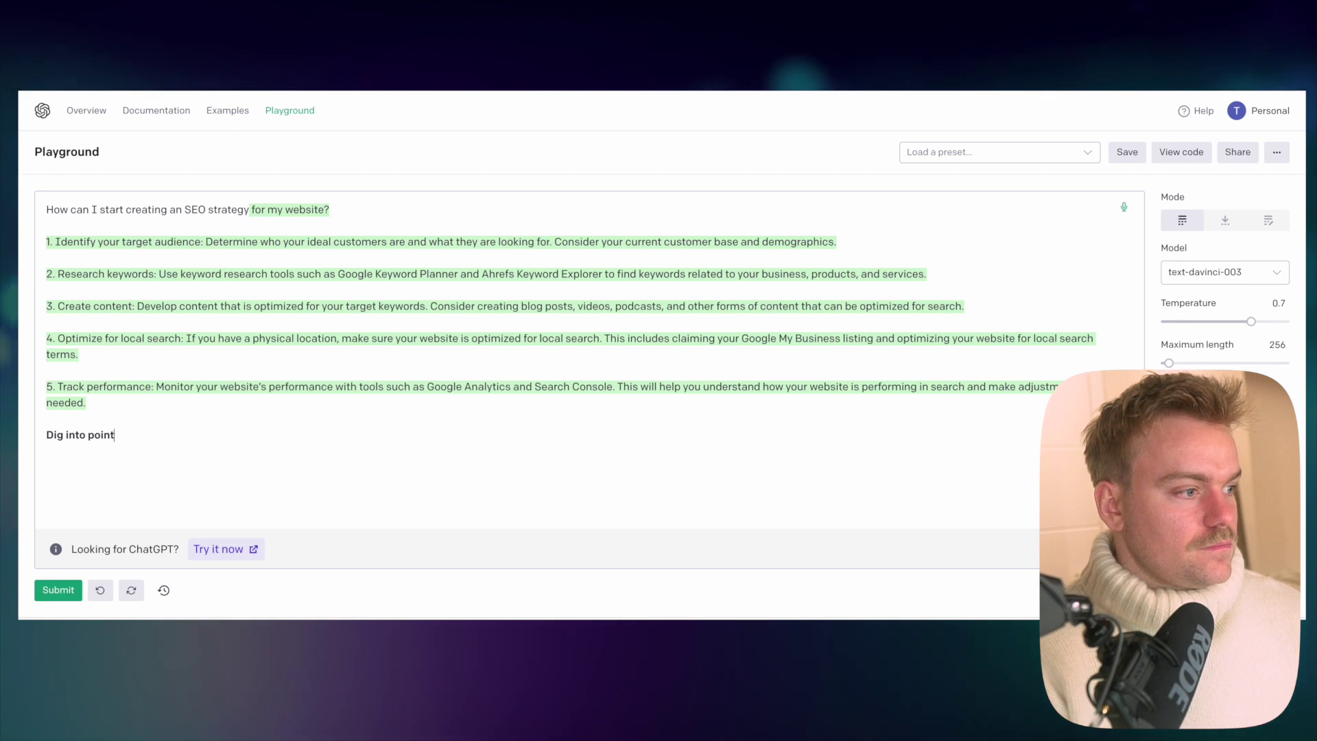
text( 2 please)
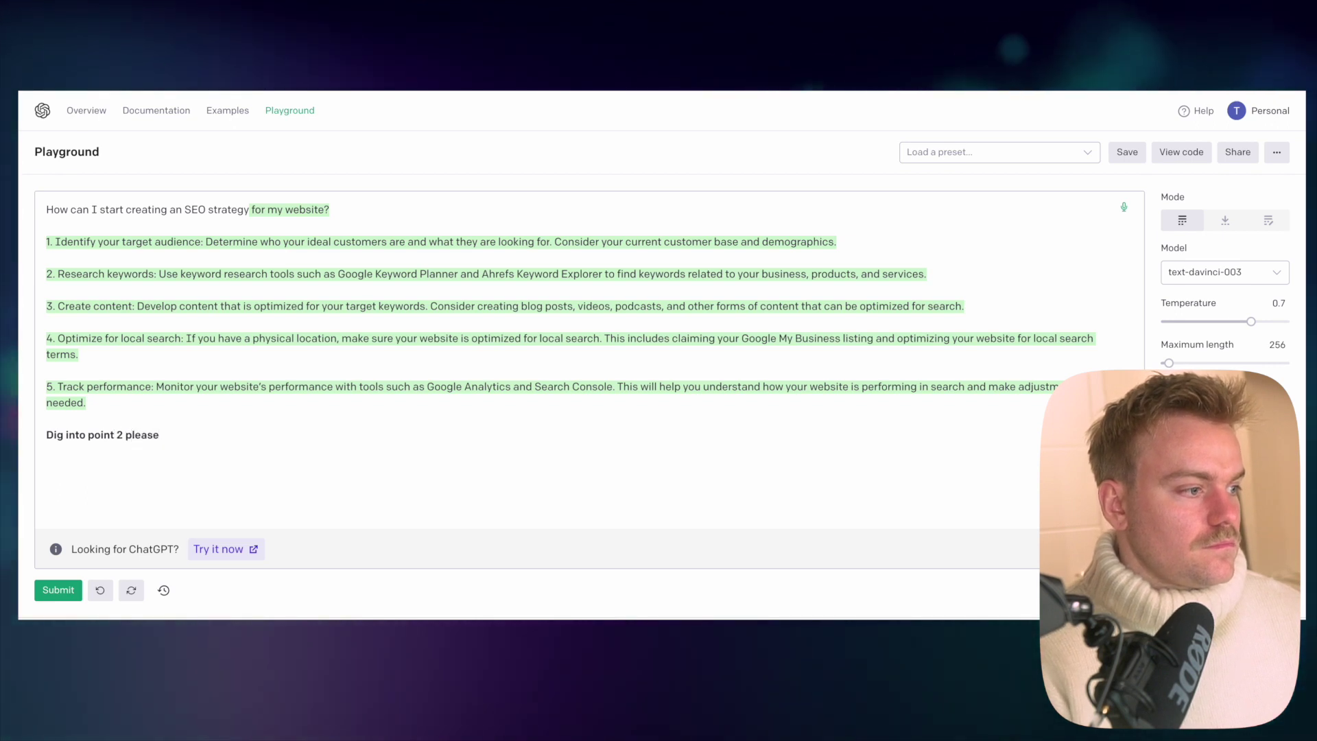
click(69, 590)
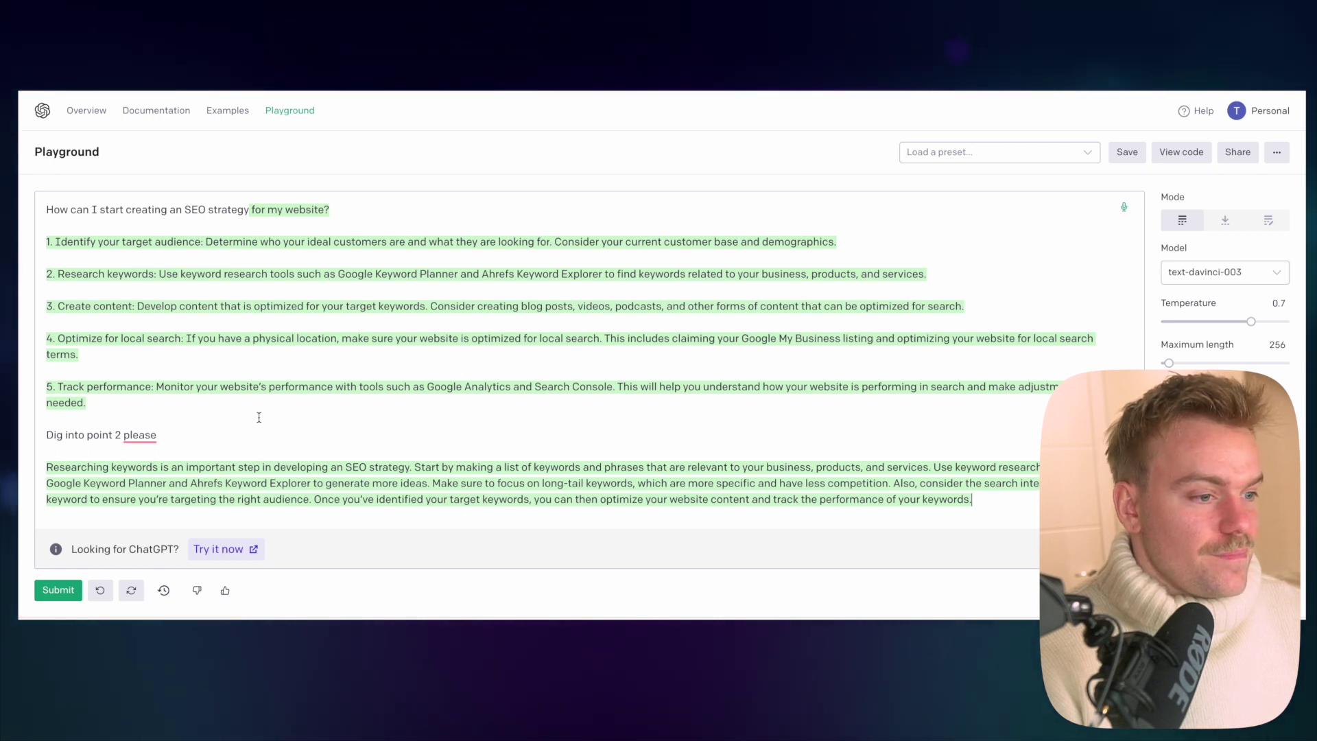
key(ctrl+Return)
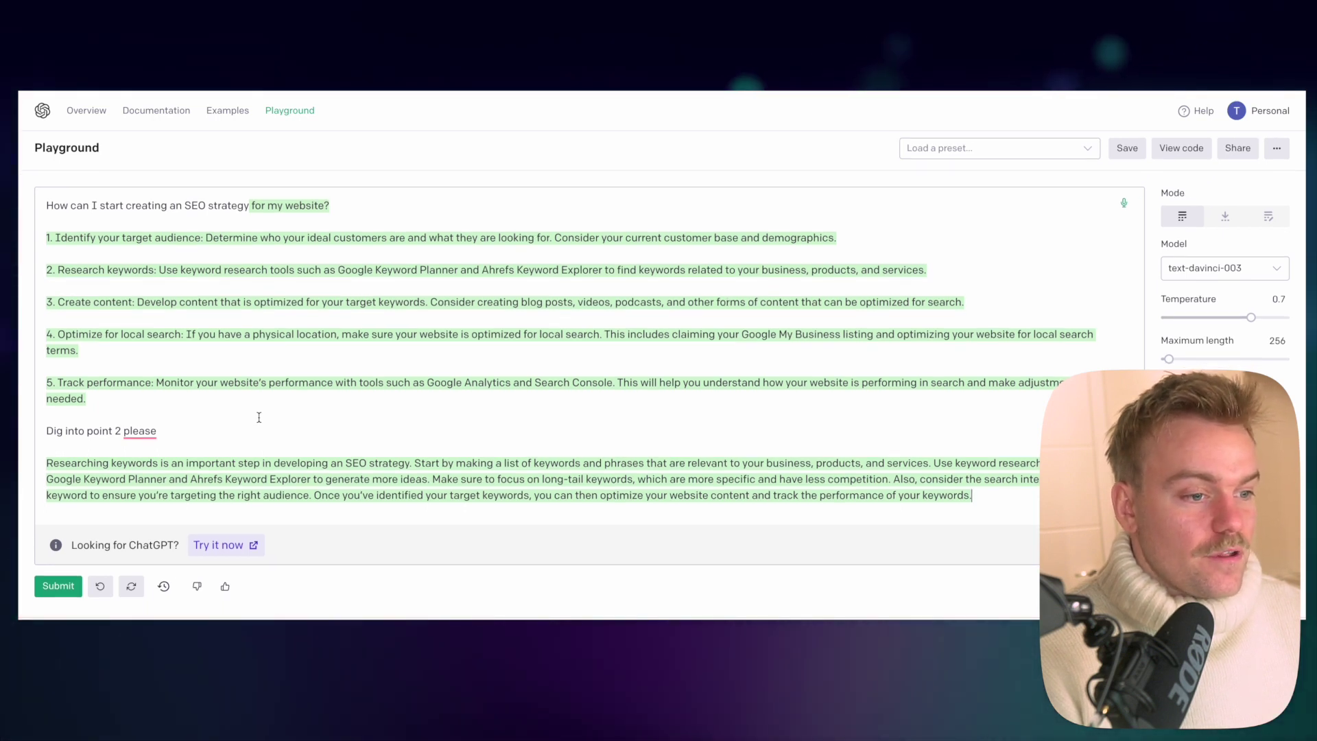
Ask 'Tell me more about google keyword planner?' and scroll through the answer
text(Tell me )
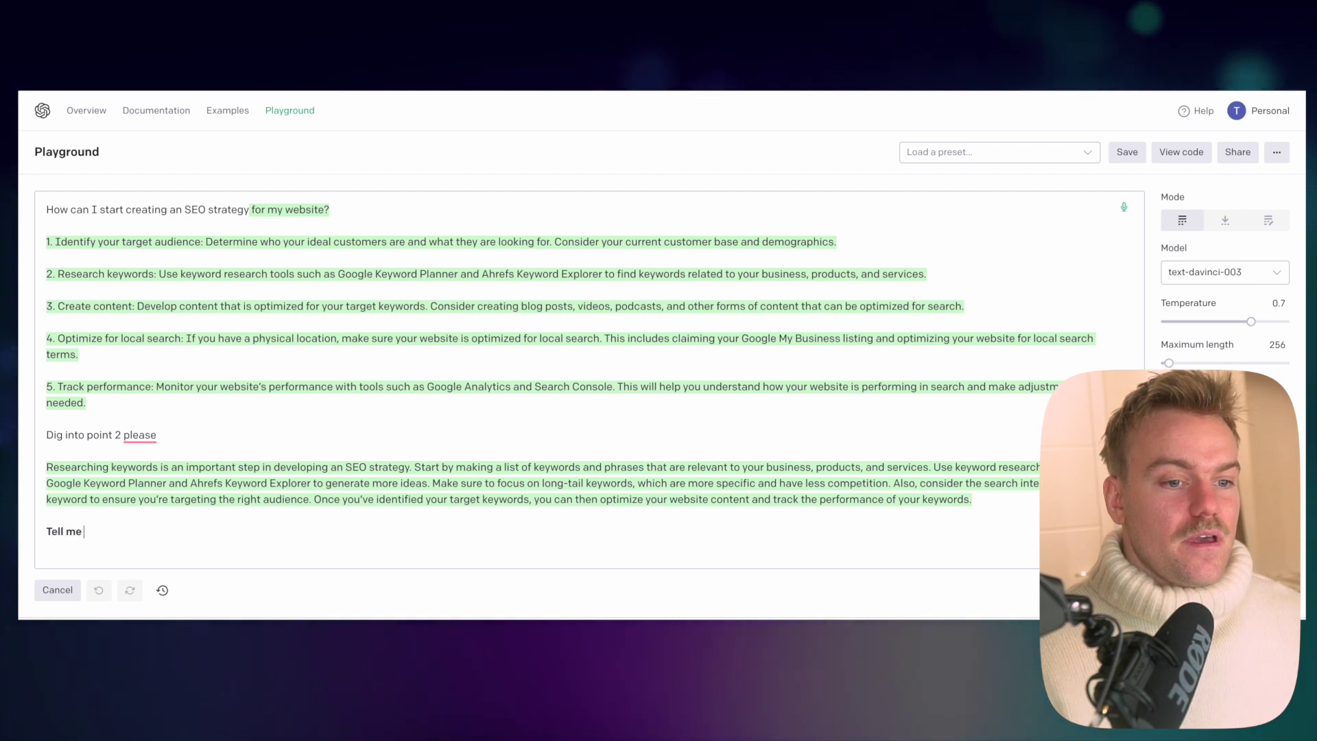
text(more about google )
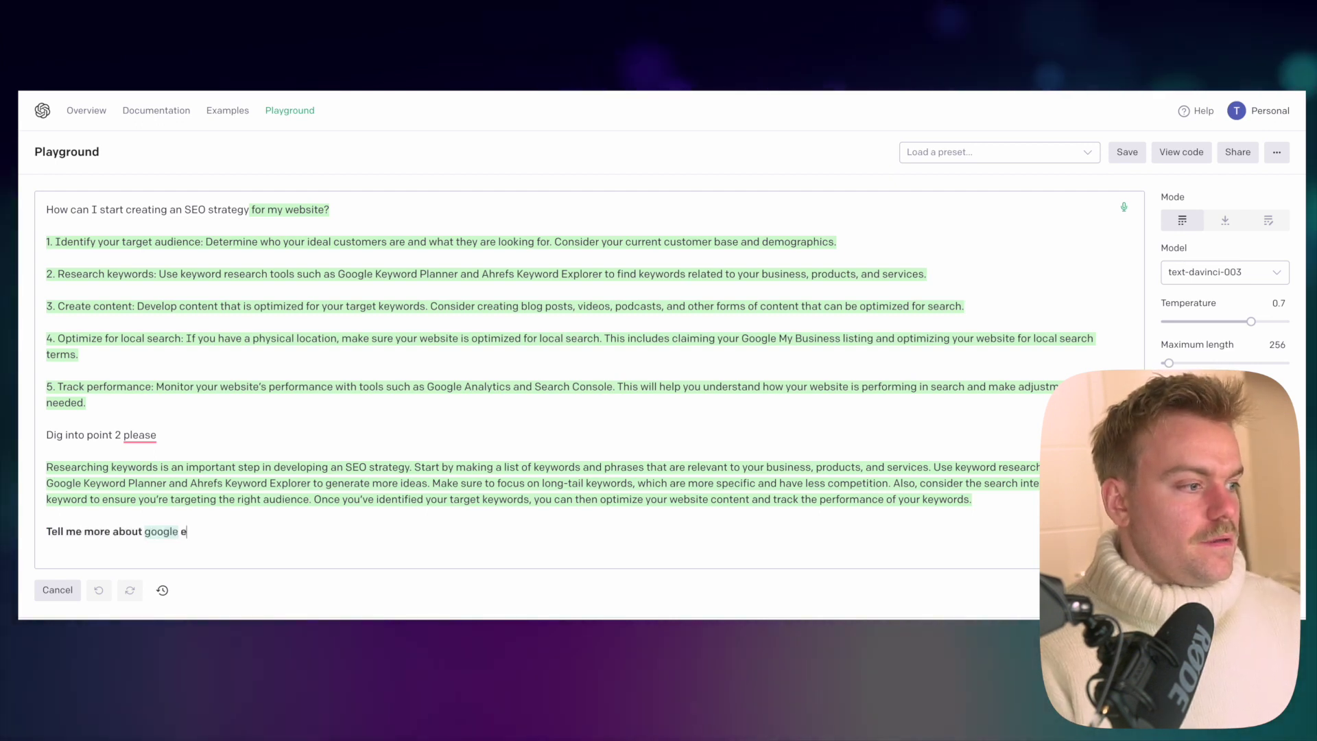
text(keyword planner?)
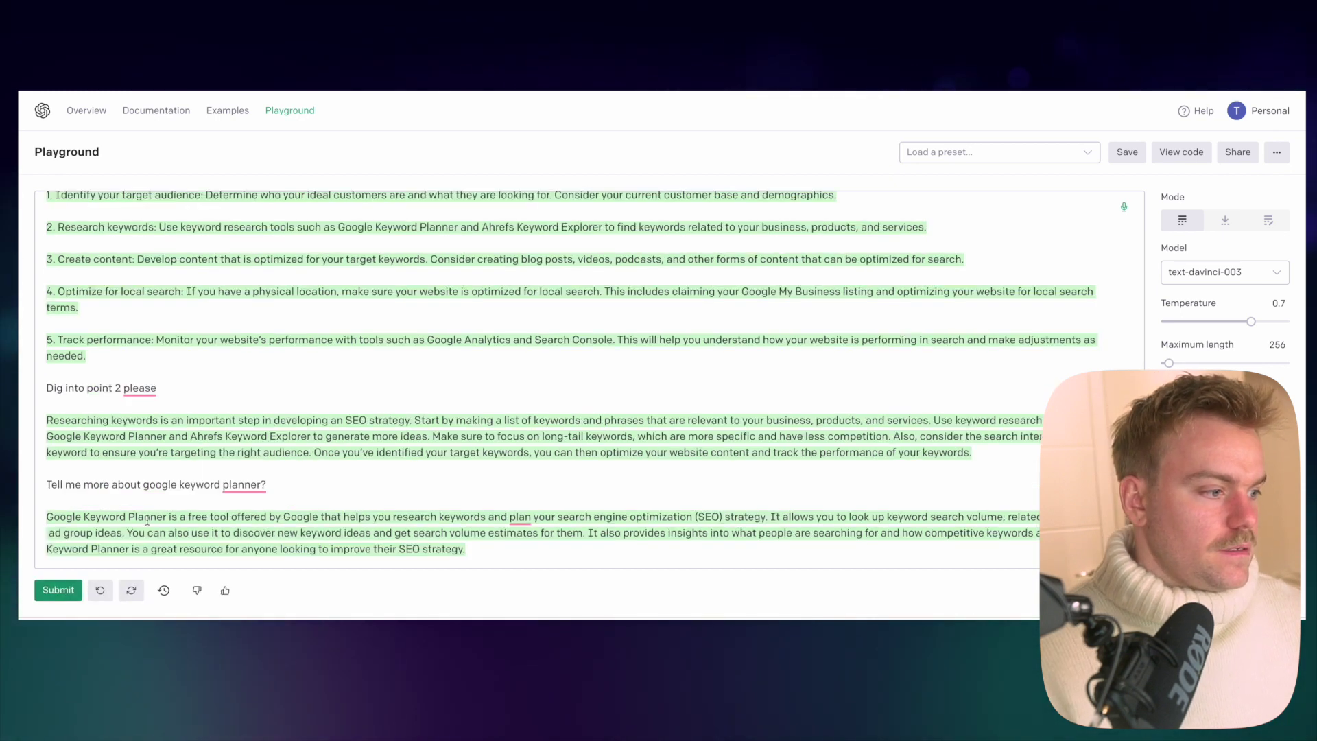
scroll(147, 520, up, 2)
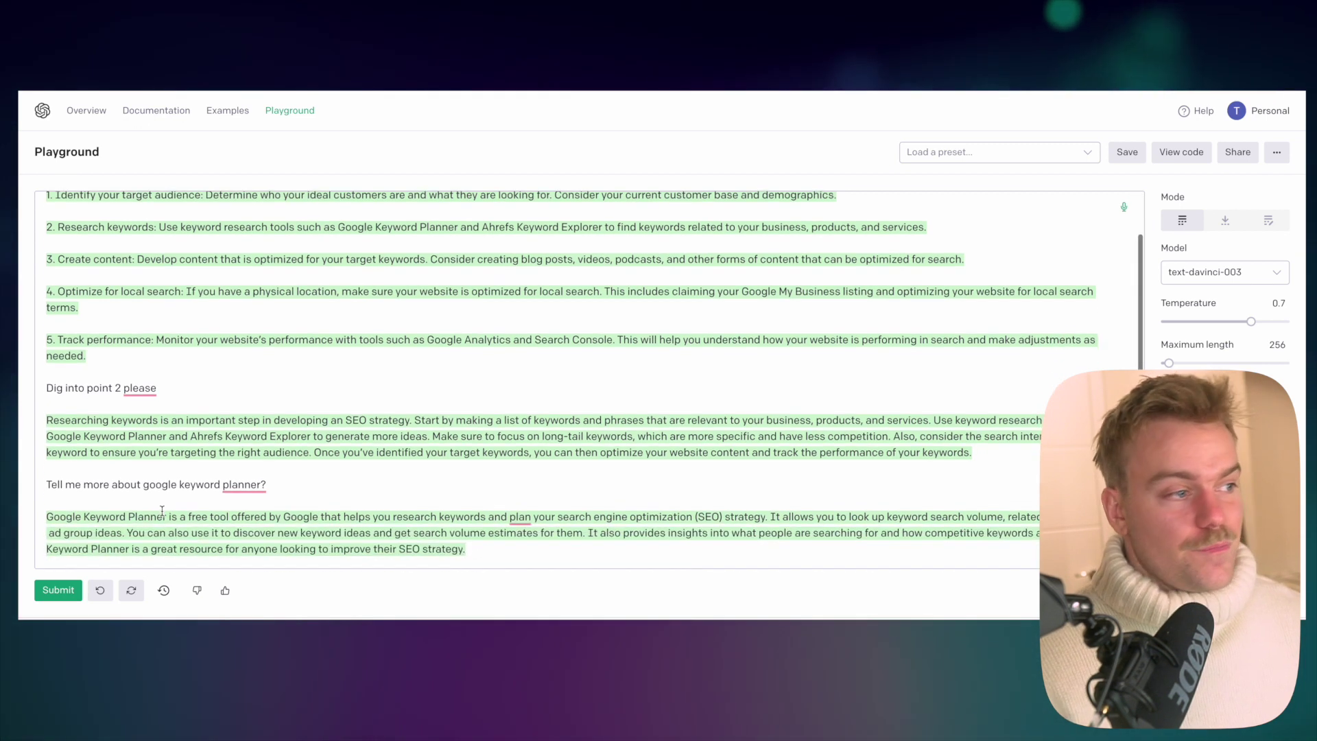
scroll(165, 513, down, 2)
scroll(205, 518, up, 1)
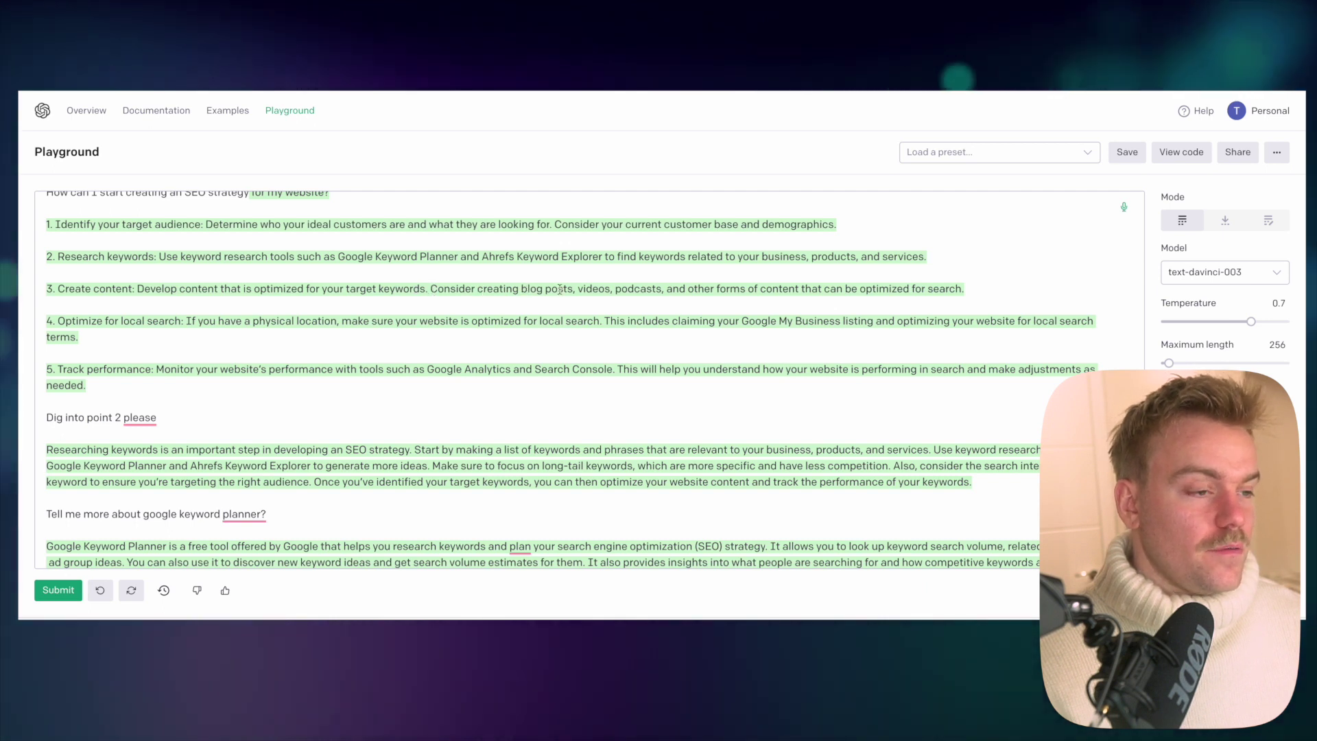
scroll(636, 351, down, 1)
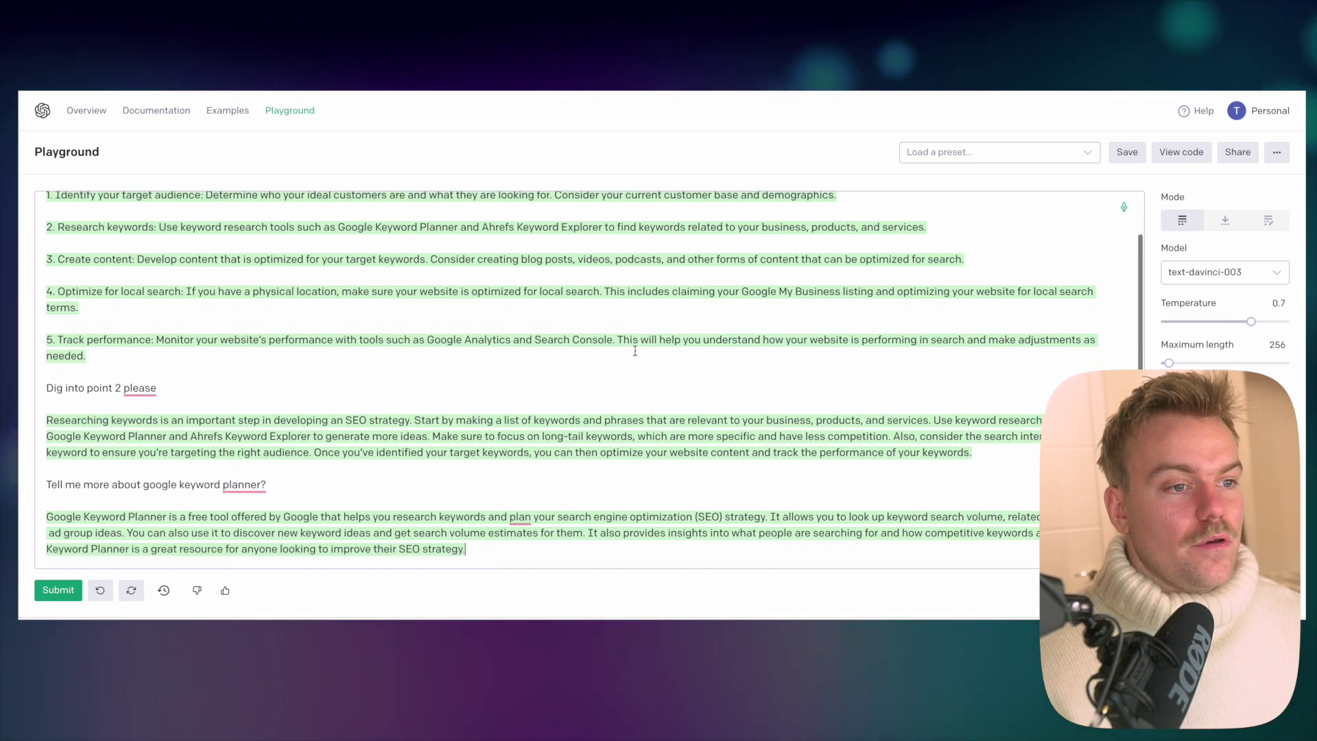
Submit 'Can you give me some ideas for articles around my company - we sell tea?'
key(Return)
key(Return)
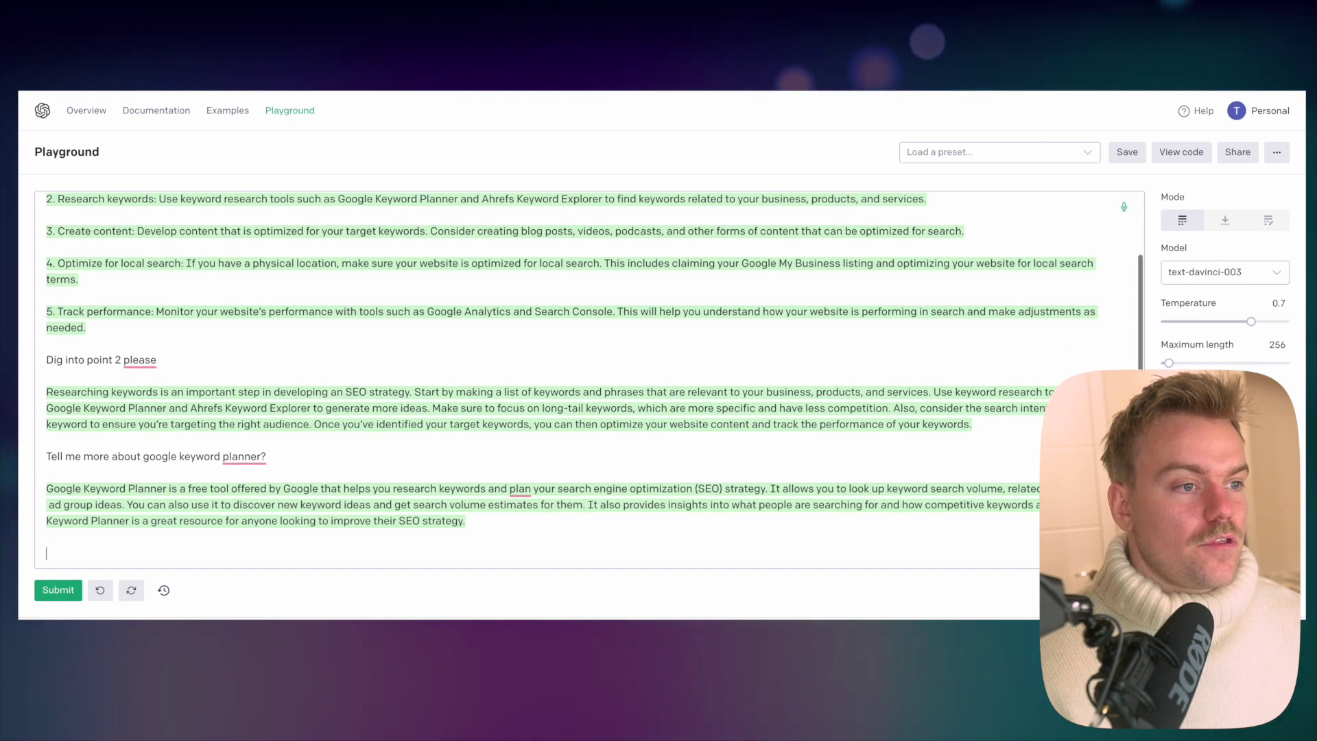
text(Can yo)
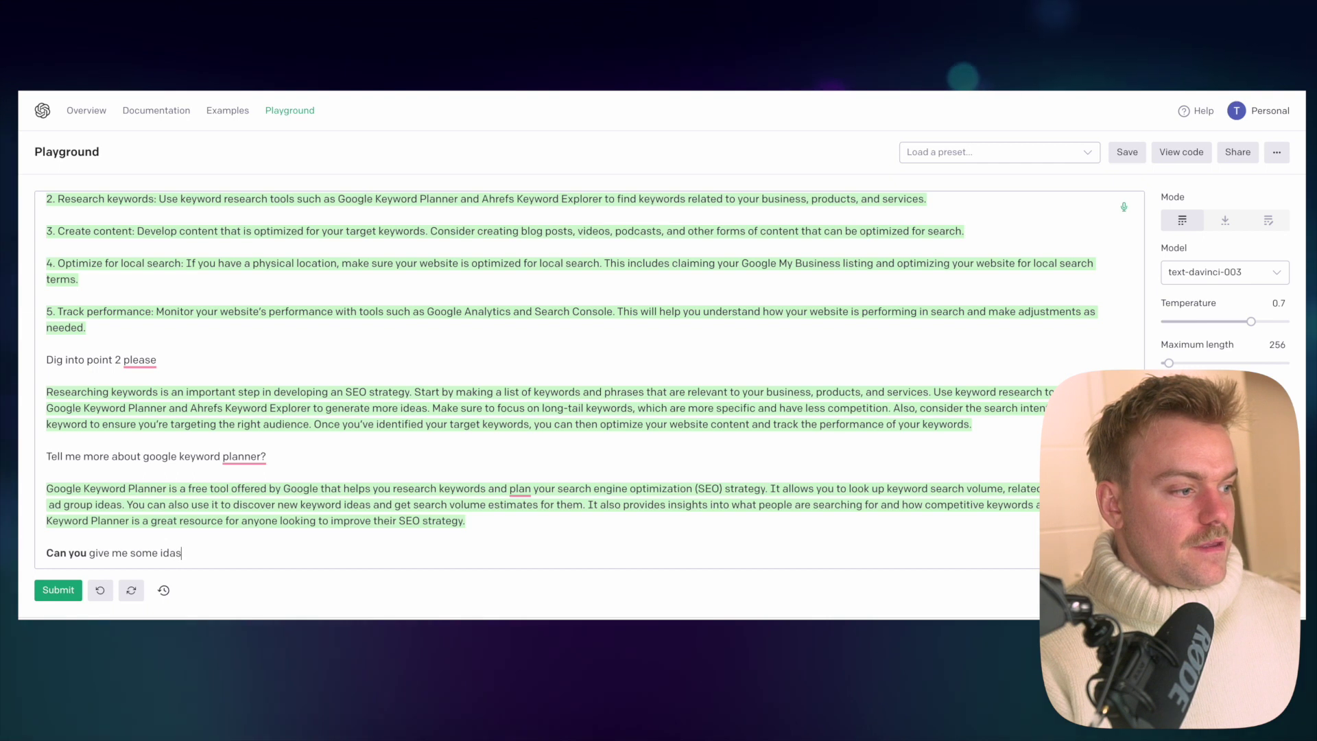
text(u give me some ideas for articles)
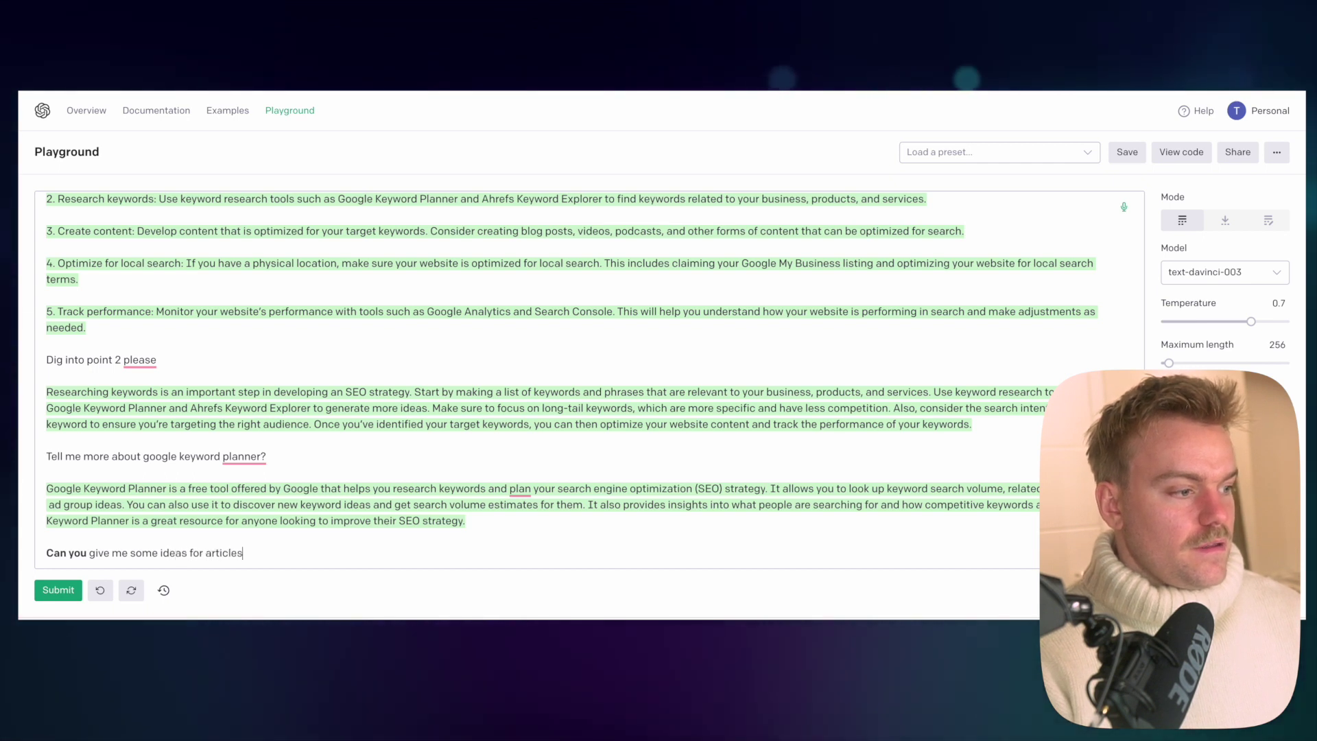
text( around my coma)
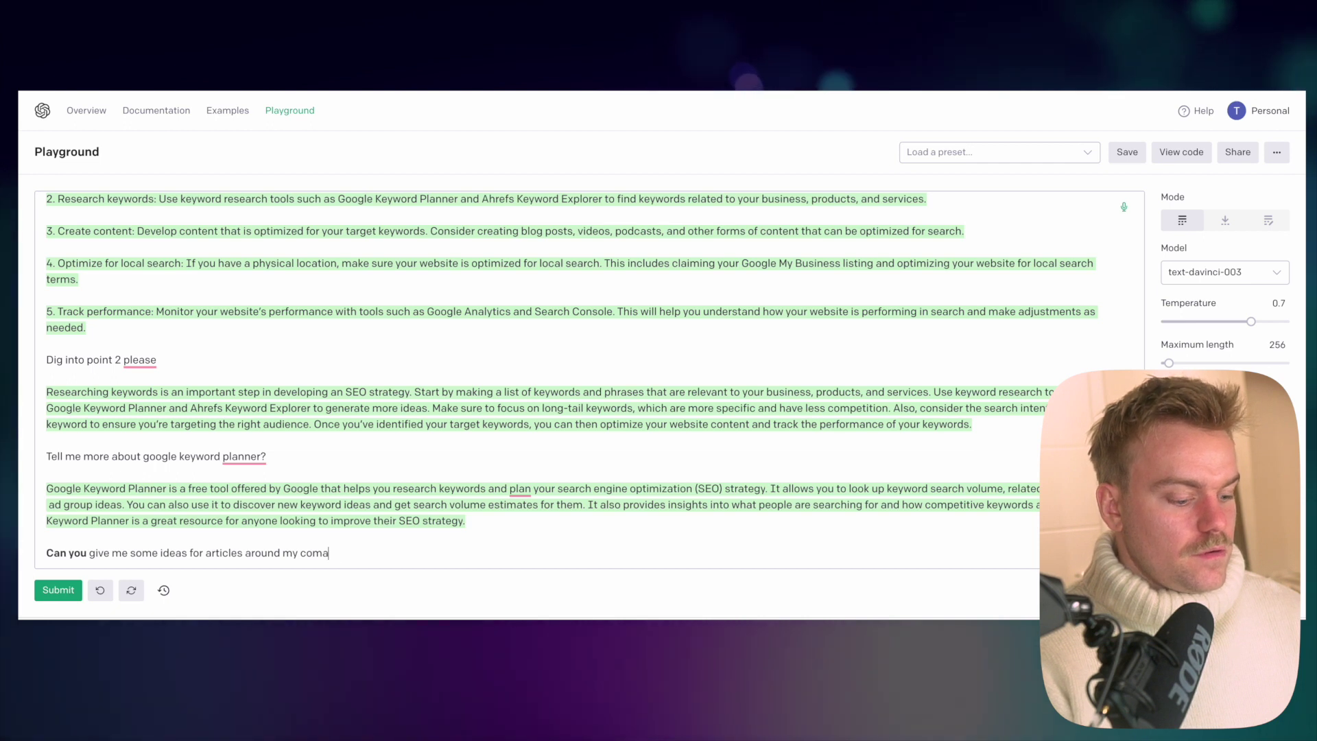
key(BackSpace)
text(pany - )
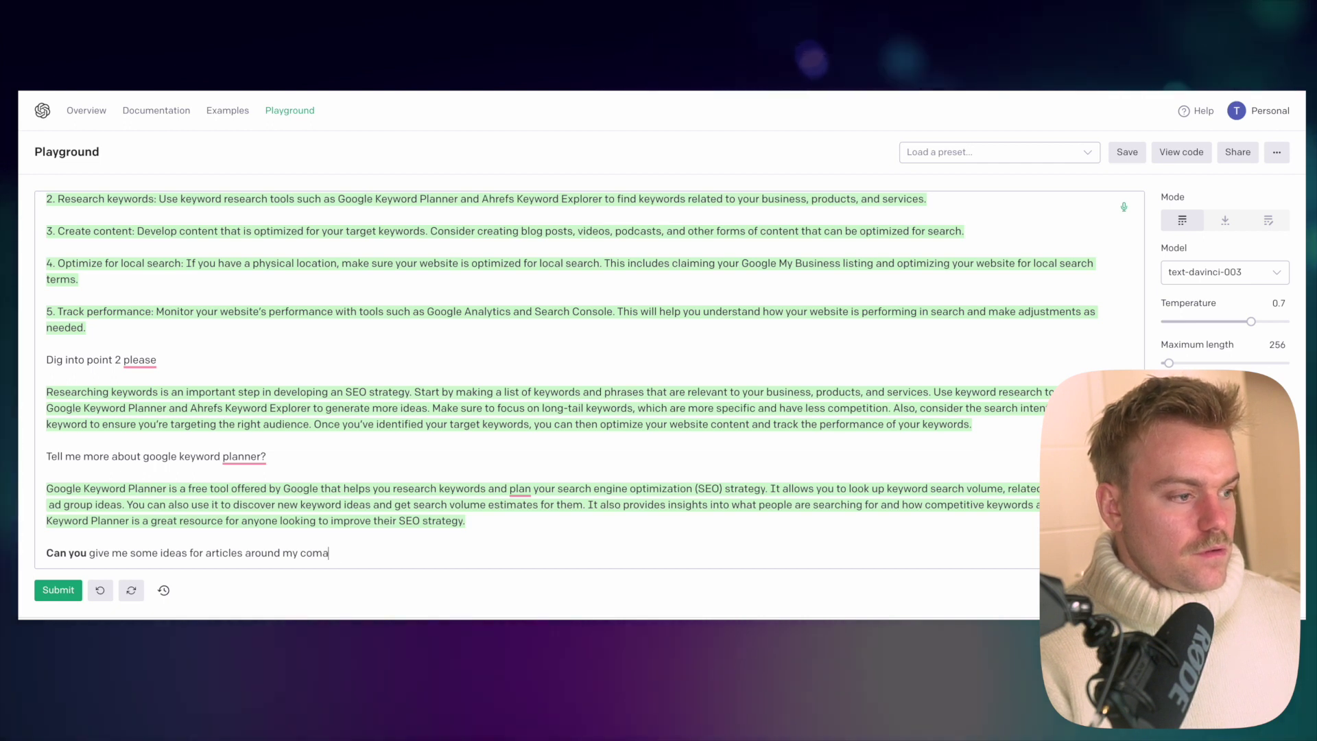
text(we sell tea?)
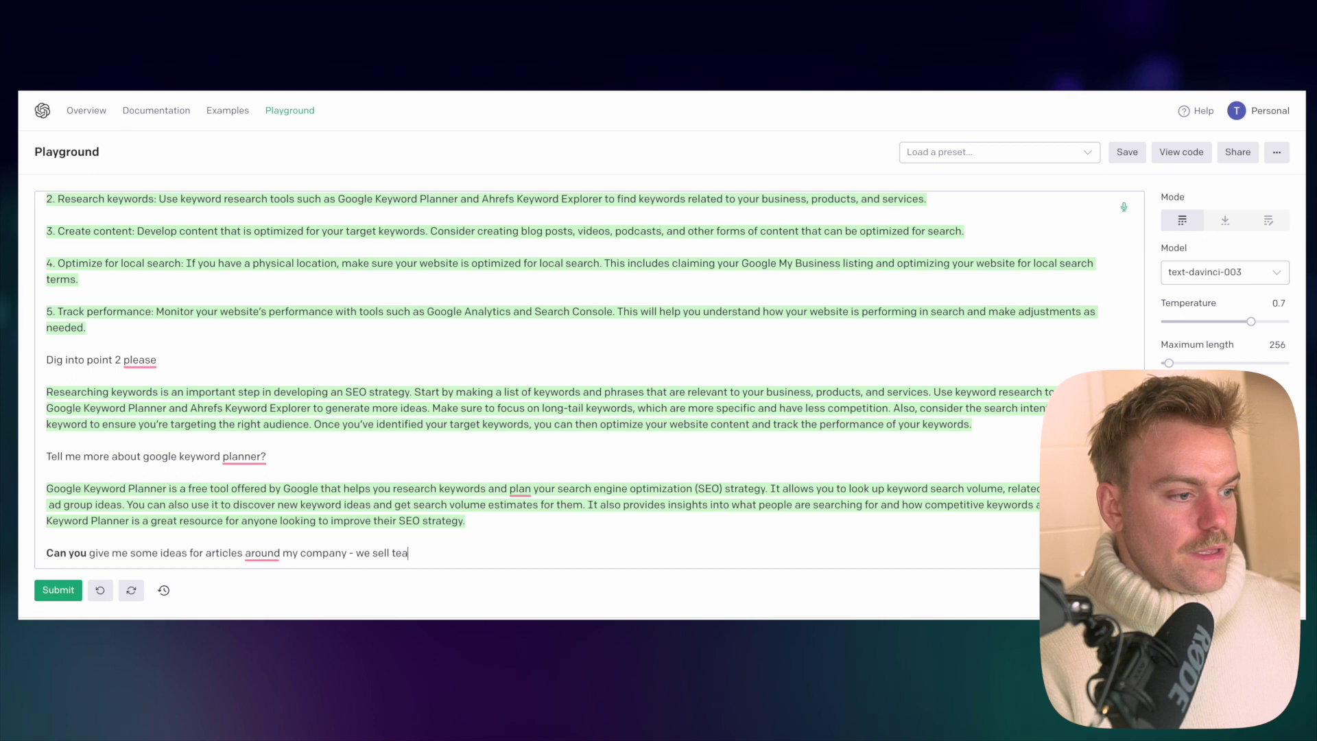
click(56, 596)
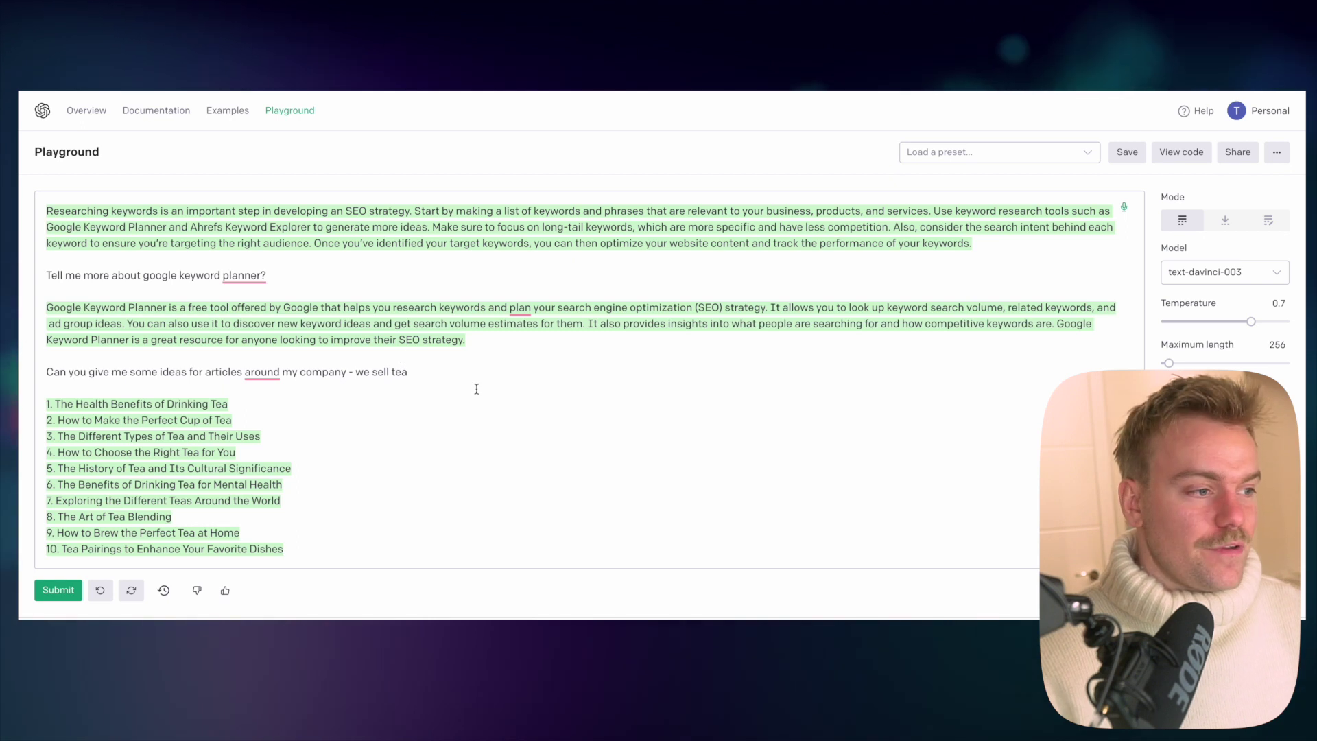
scroll(476, 389, up, 5)
scroll(476, 389, down, 5)
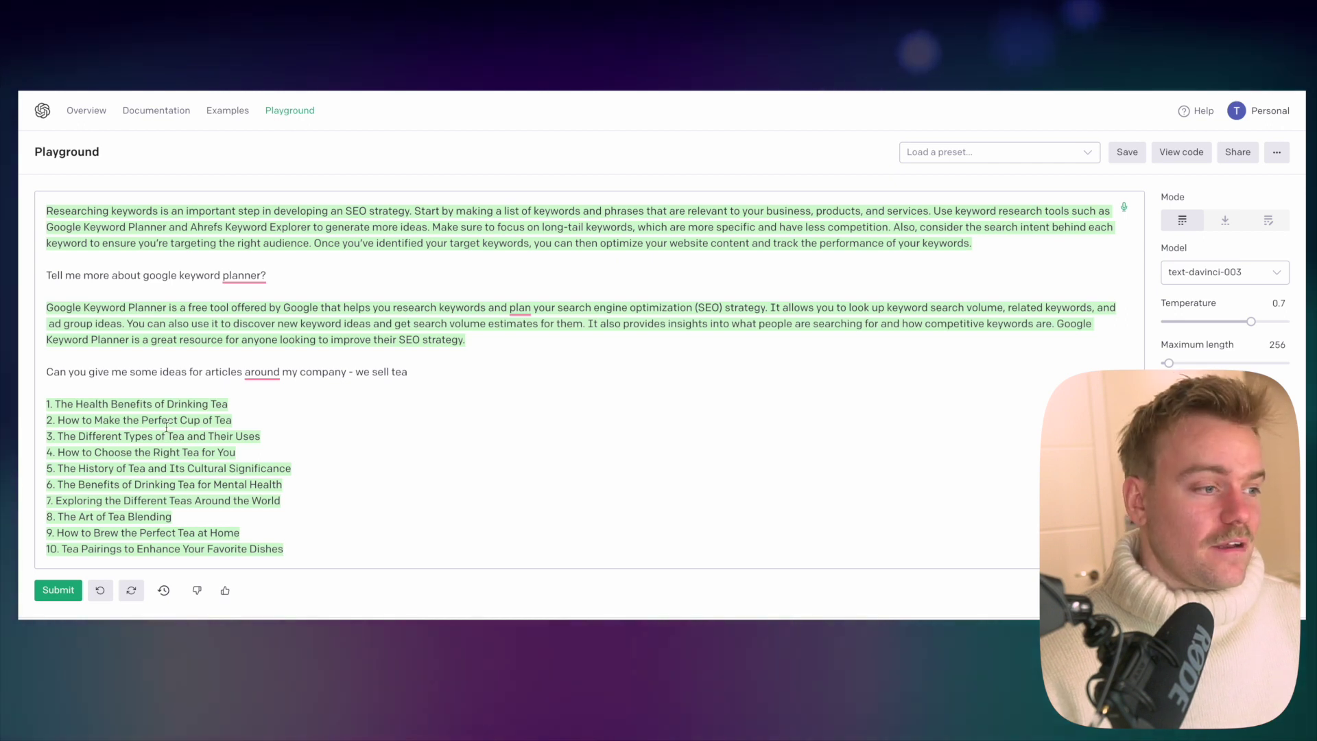
scroll(166, 426, up, 4)
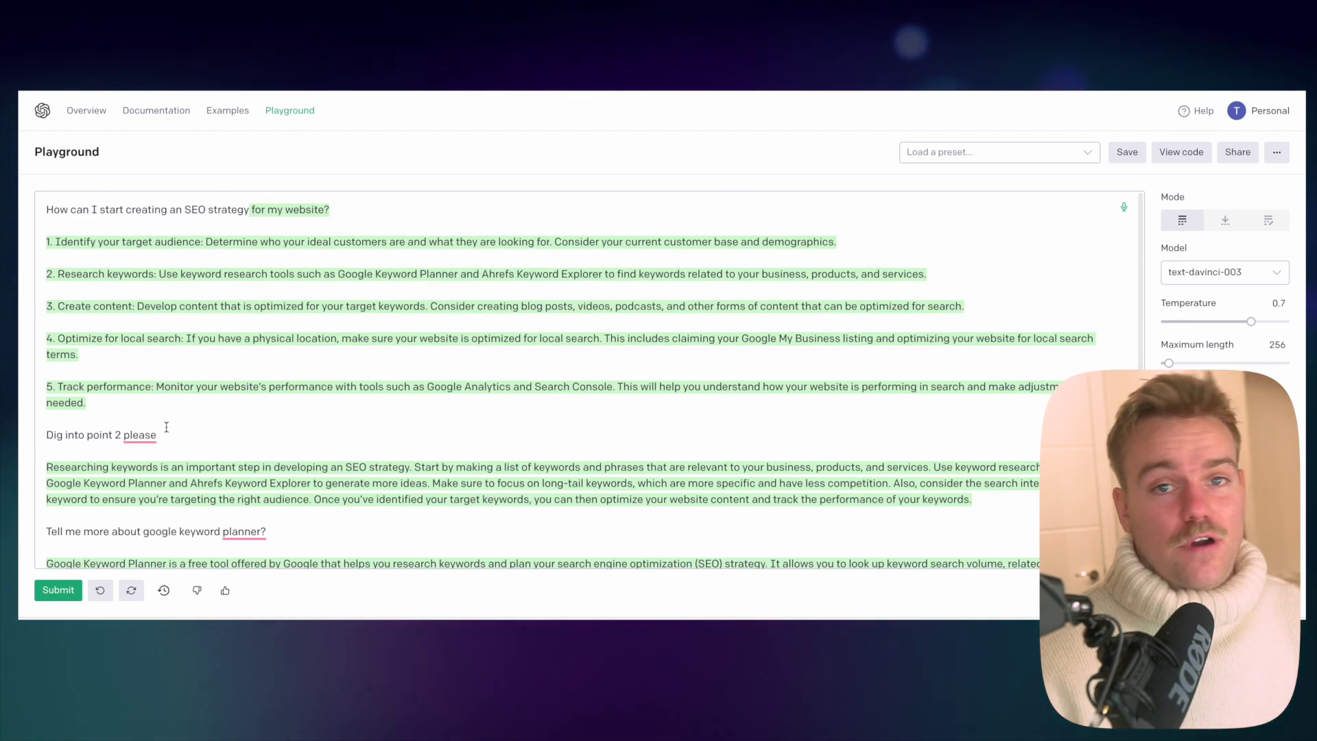